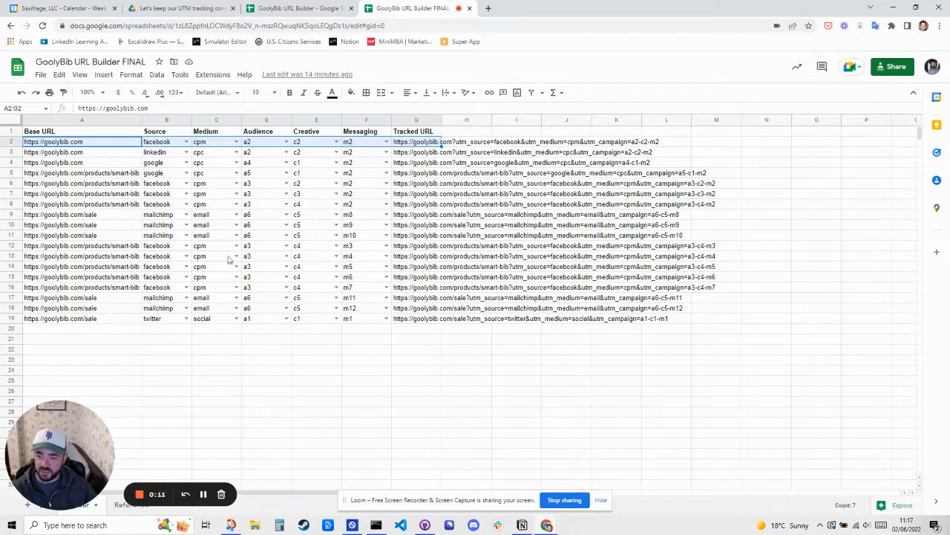
Inspect row 2's Tracked URL formula, its Base URL and the options available for its Source.
left_click(428, 144)
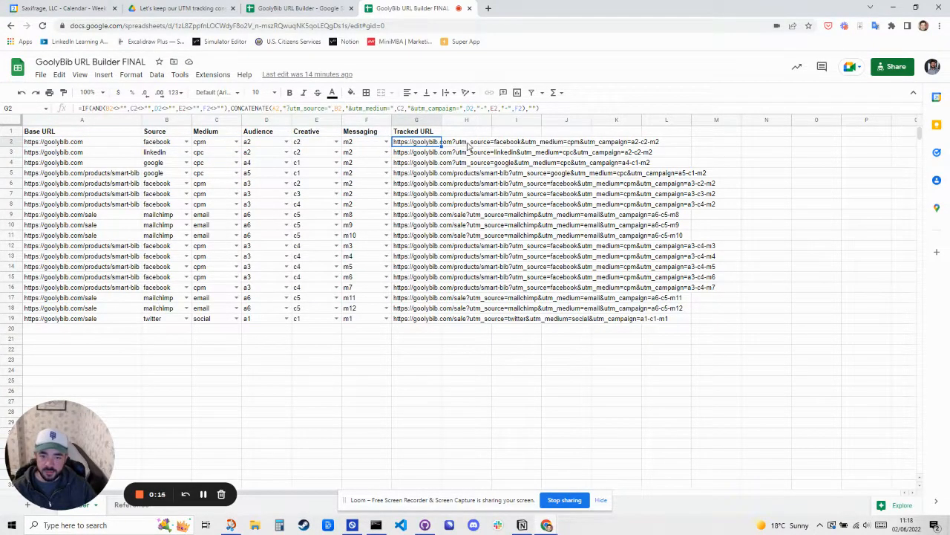
left_click(105, 146)
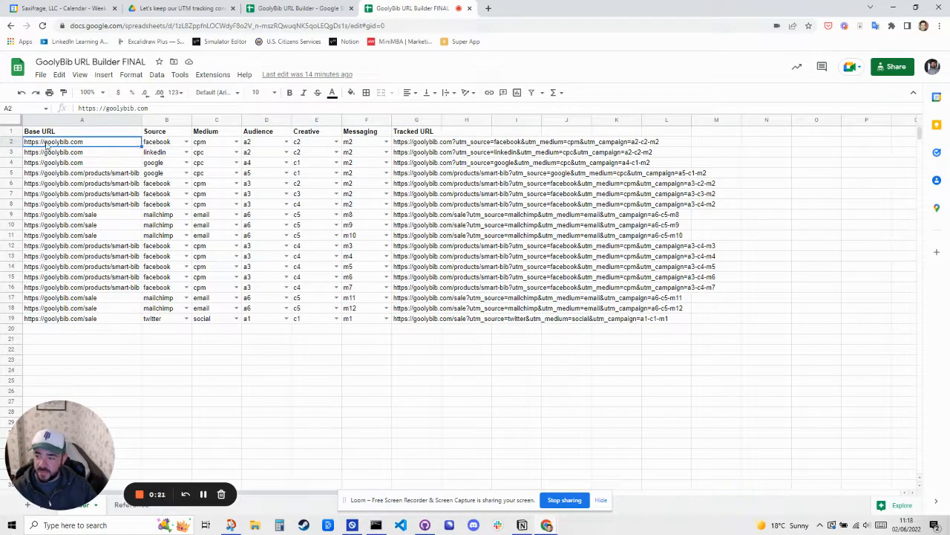
left_click(166, 144)
left_click(187, 142)
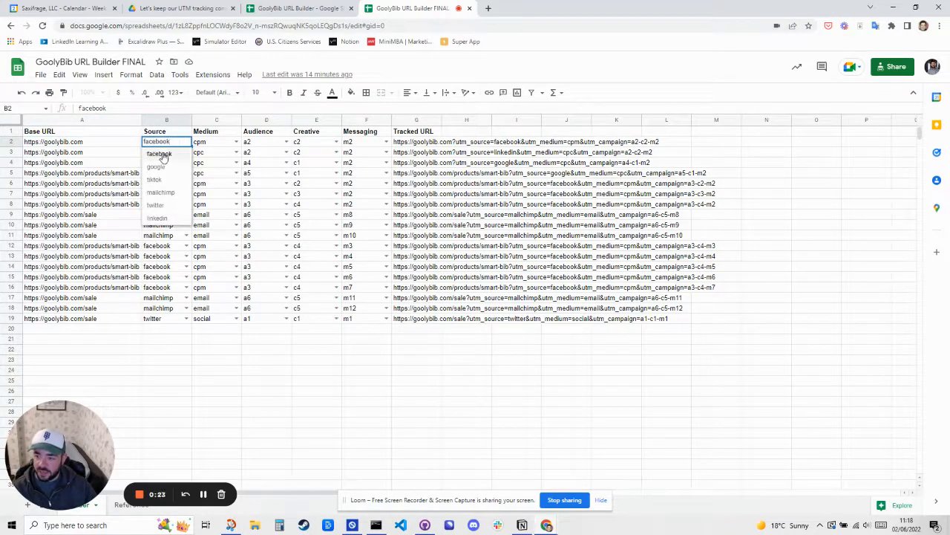
left_click(159, 154)
Check the Medium values in rows 2 to 4 and the options that column offers.
left_click(224, 143)
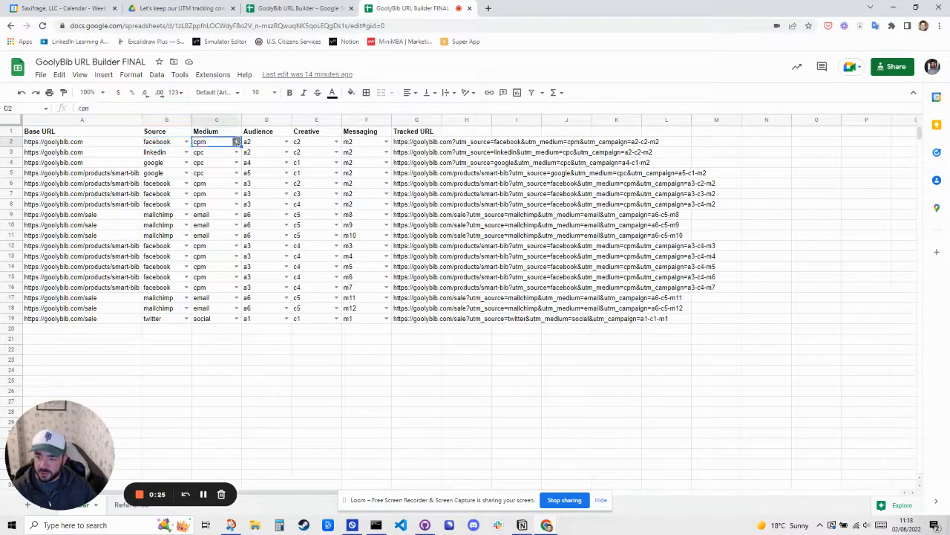
left_click(236, 141)
left_click(205, 139)
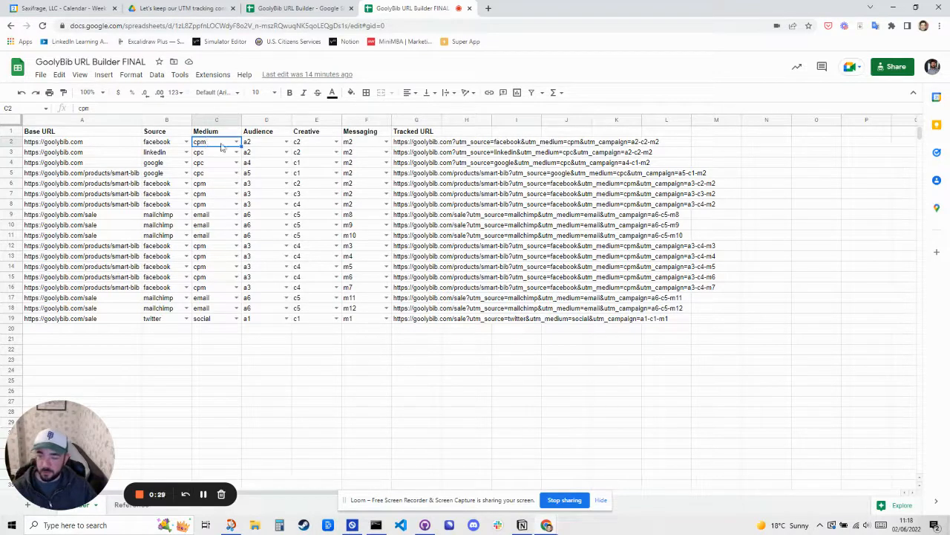
left_click(209, 152)
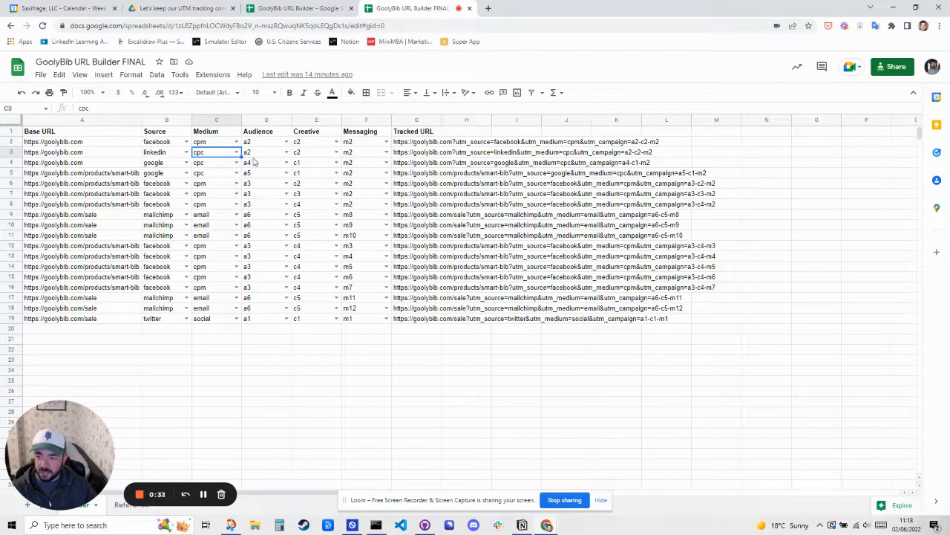
left_click(223, 163)
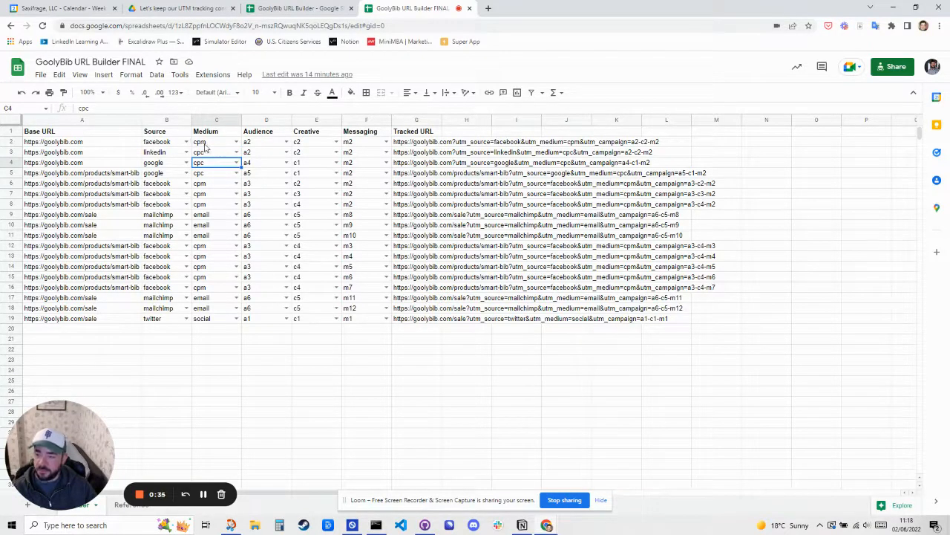
left_click(237, 164)
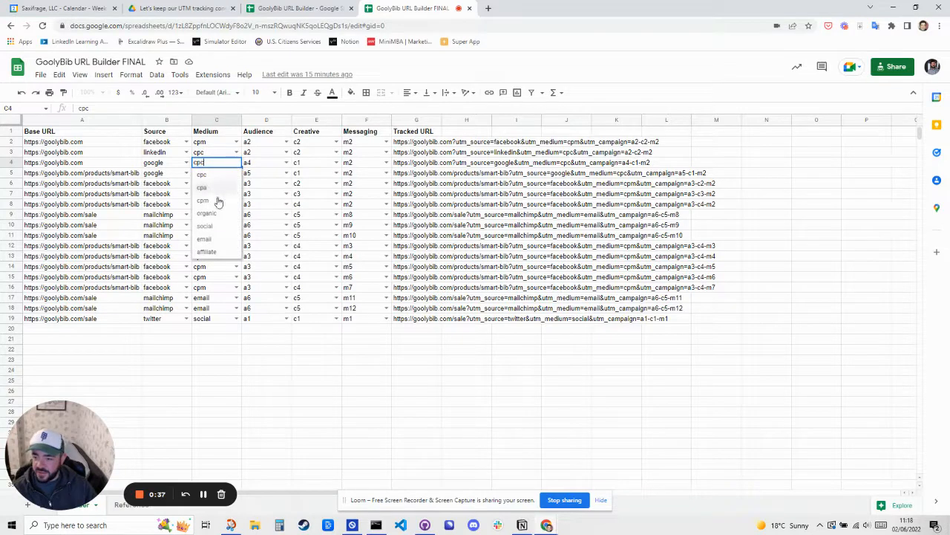
left_click(256, 164)
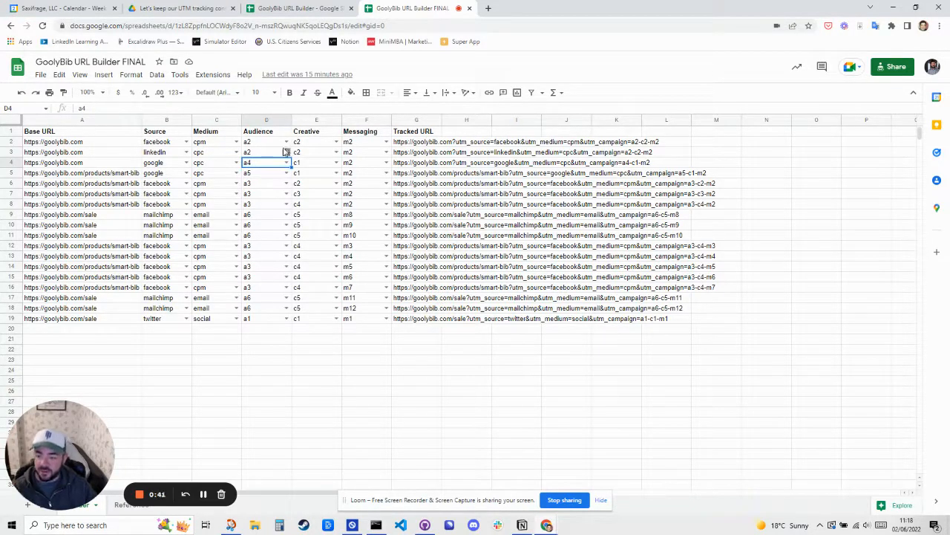
Review the Audience, Creative and Messaging columns that make up the campaign part of the tracked URLs.
left_click(266, 144)
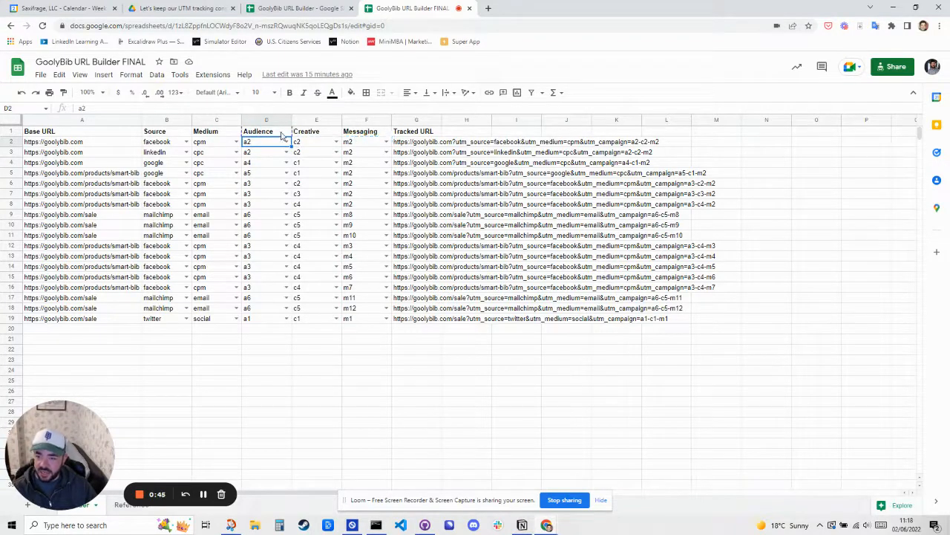
left_click(284, 132)
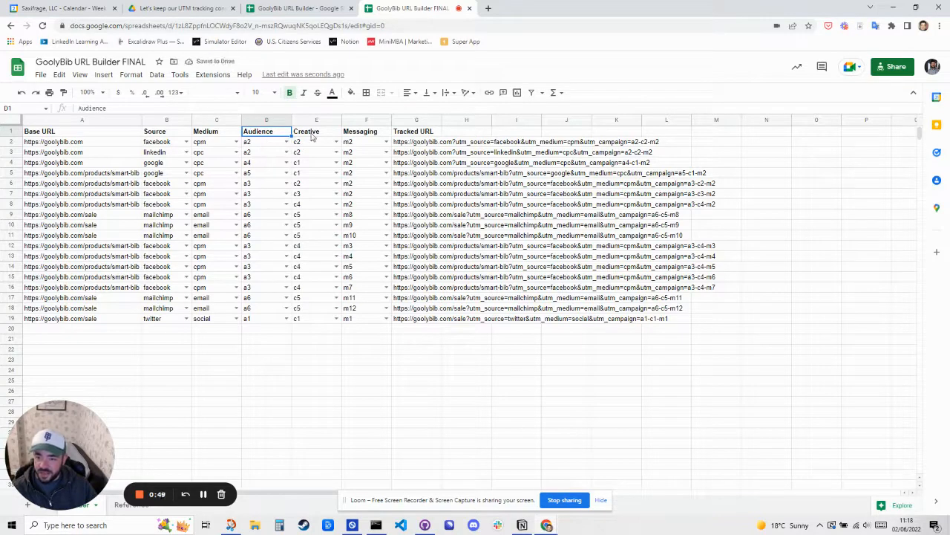
left_click(310, 135)
key("shift+Down")
key("shift+Down")
key("shift+Down")
key("shift+Down")
key("shift+Down")
key("shift+Down")
key("shift+Down")
key("shift+Down")
key("shift+Down")
key("shift+Down")
key("shift+Down")
key("shift+Down")
left_click(355, 134)
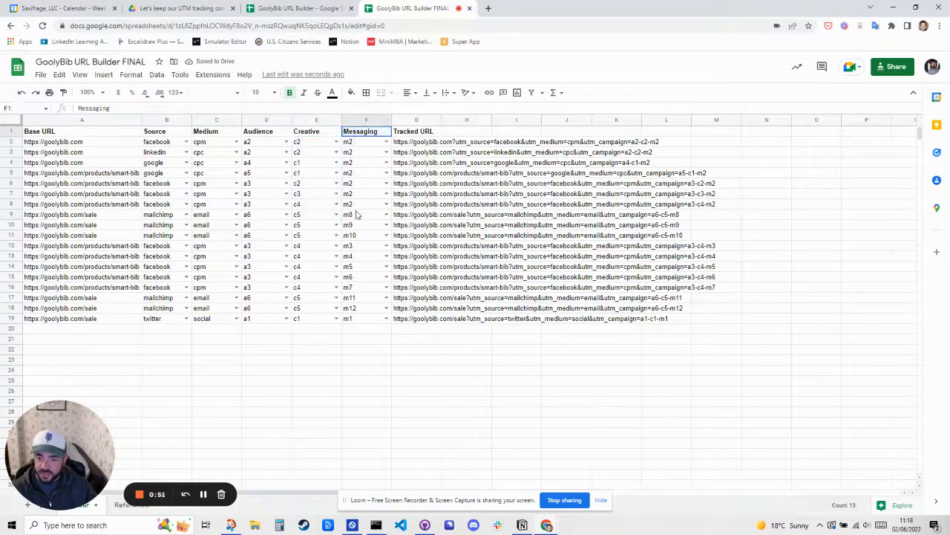
key("shift+Down")
key("shift+Down")
key("shift+Down")
key("shift+Down")
key("shift+Down")
key("shift+Down")
key("shift+Down")
key("shift+Down")
left_click(320, 175)
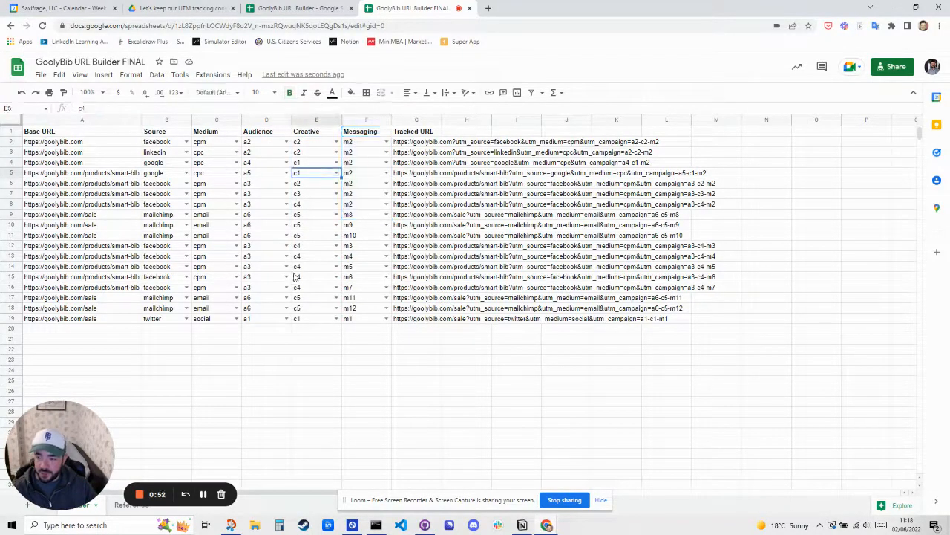
Add audience ID a7 with the description "have 1 child" to the audience list on the Reference sheet.
left_click(130, 504)
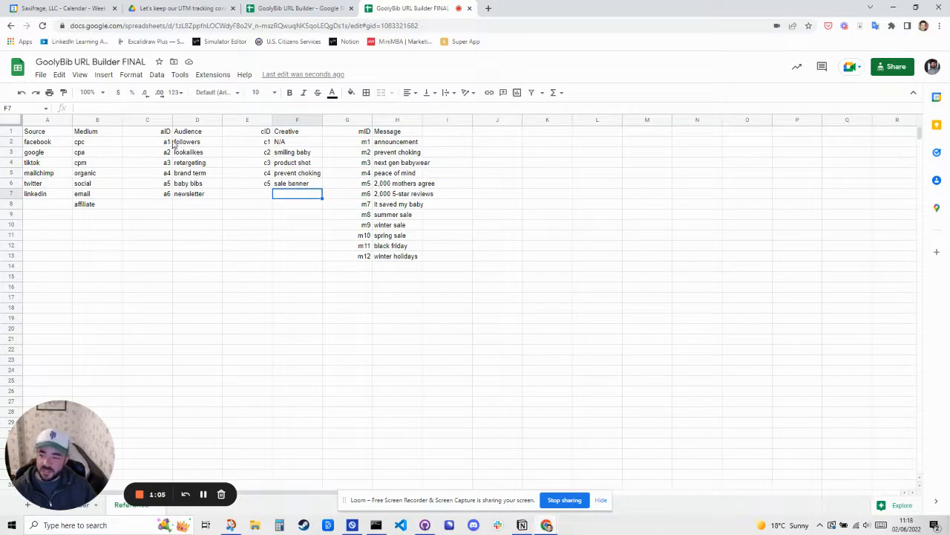
left_click(166, 204)
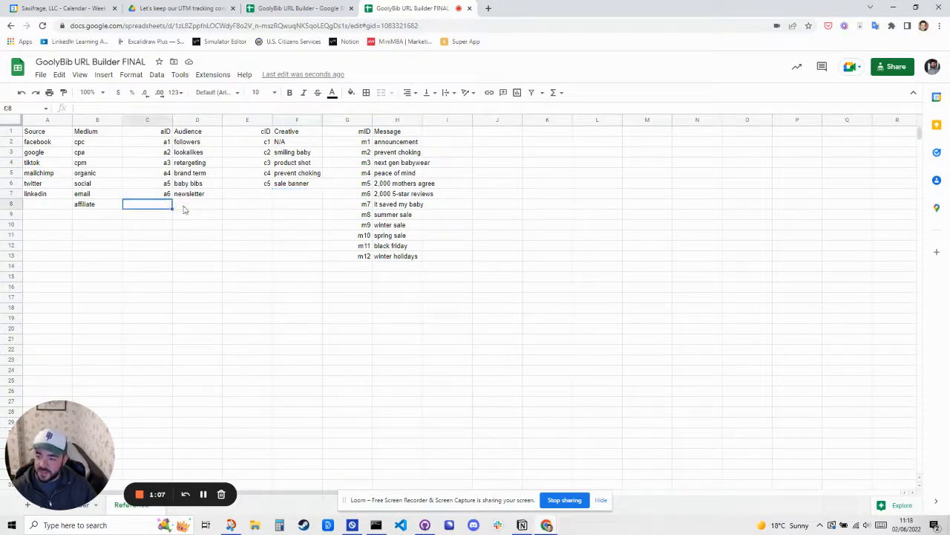
type("a7")
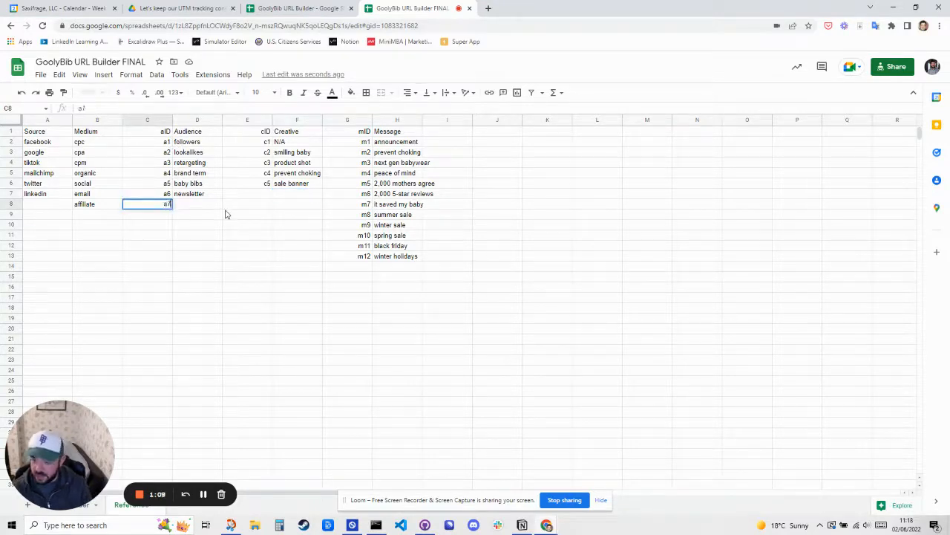
key("Tab")
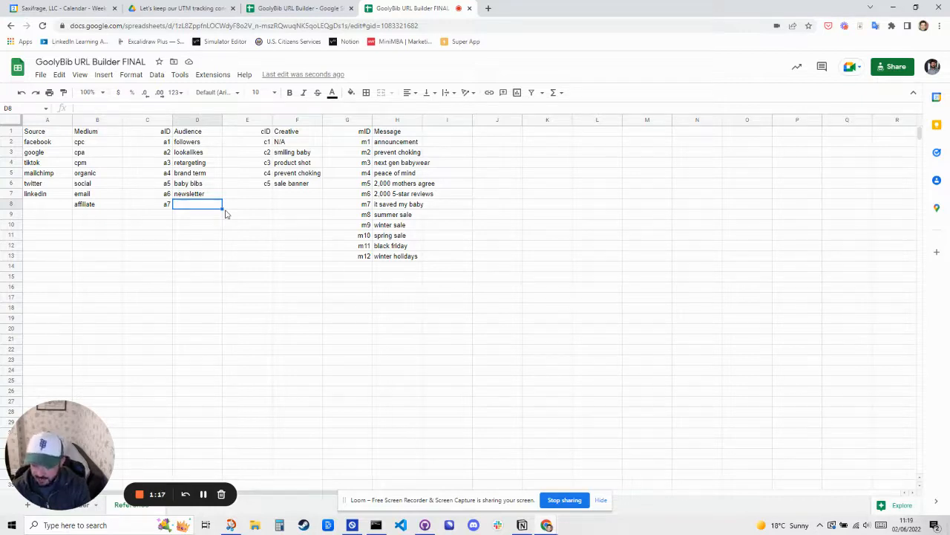
type("have")
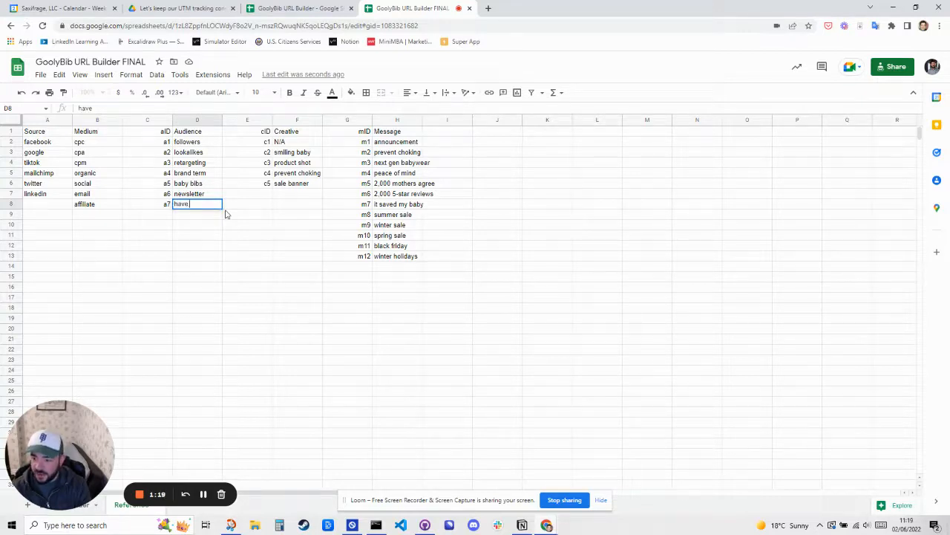
type(" 1 child")
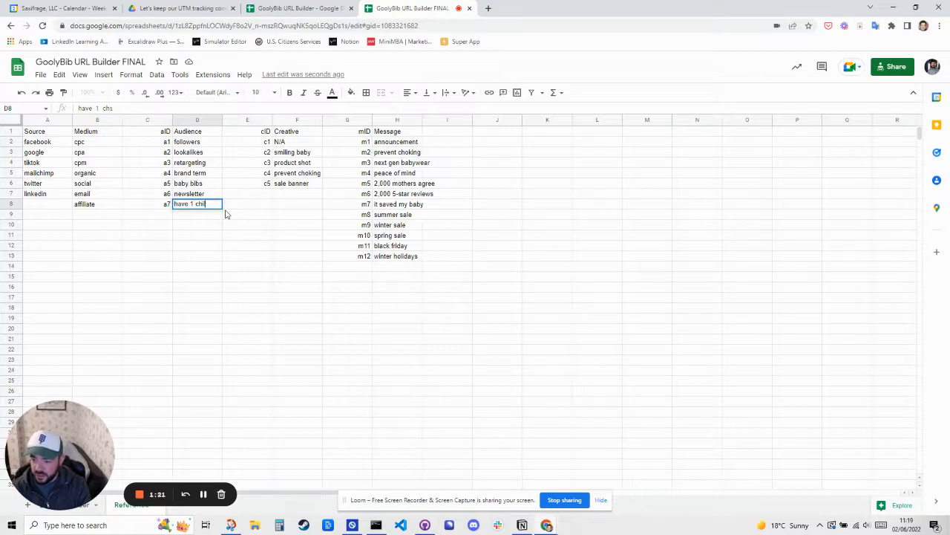
key("Return")
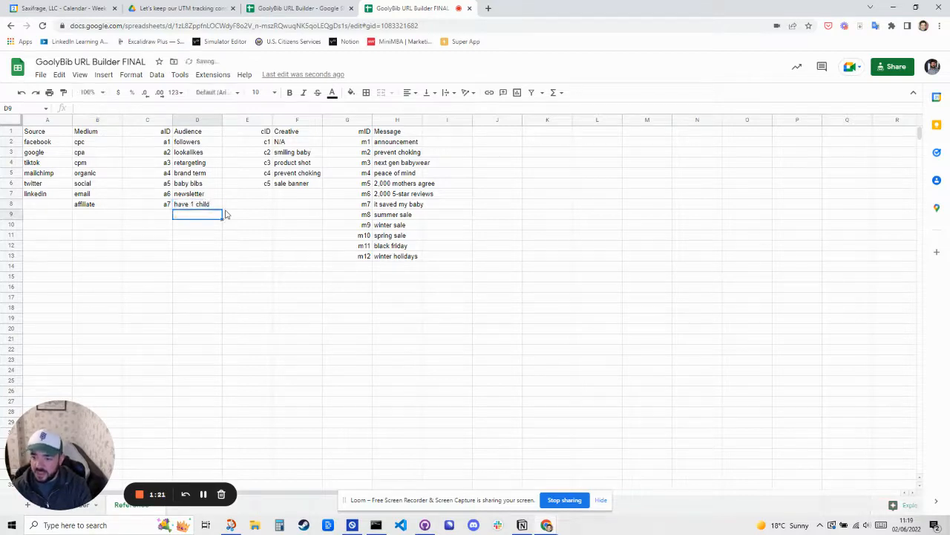
Examine the audience, creative and message lists on the Reference sheet, matching each ID to its description.
left_click(167, 206)
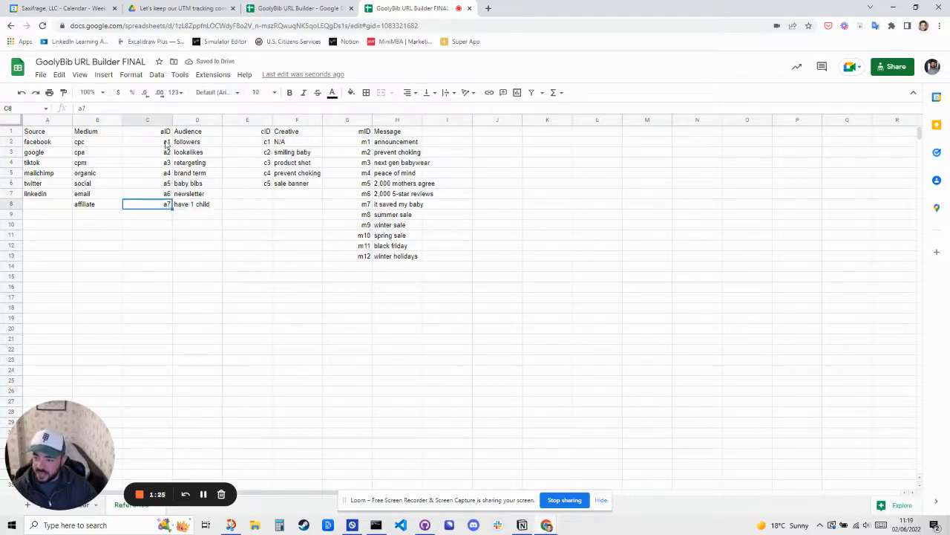
left_click_drag(166, 144, 161, 207)
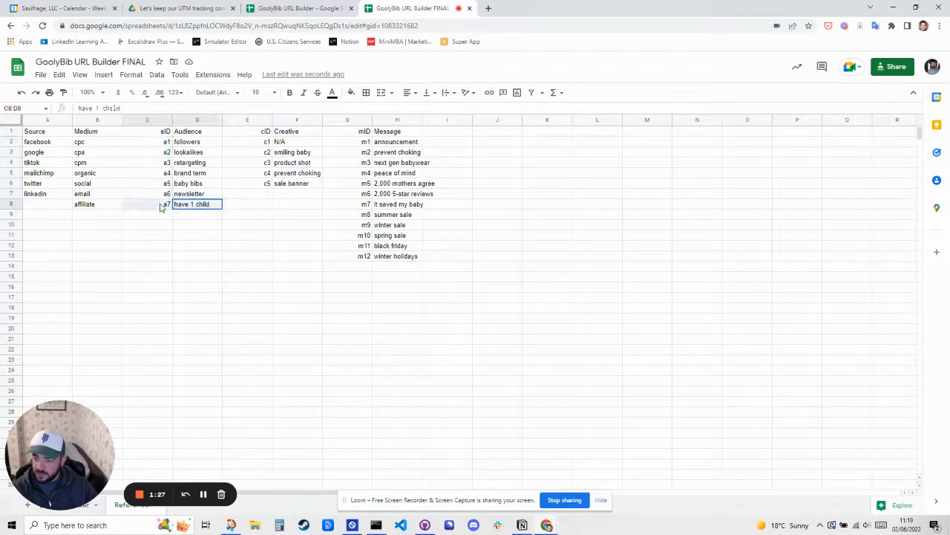
left_click(261, 185)
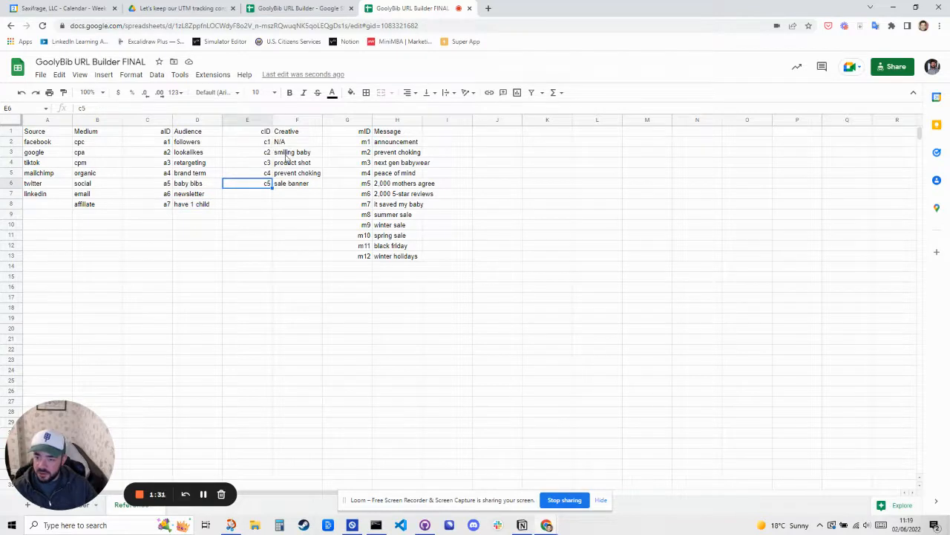
left_click_drag(364, 145, 392, 257)
left_click(392, 245)
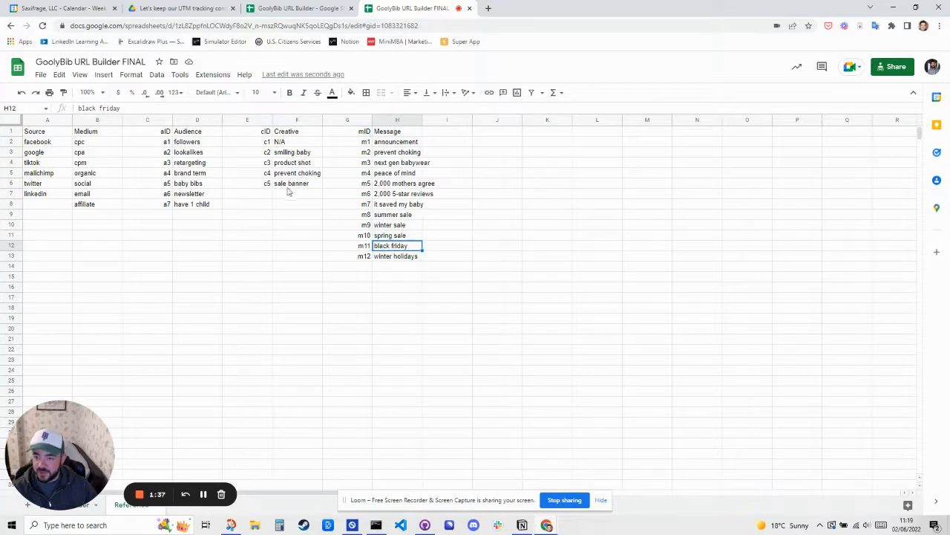
left_click(287, 186)
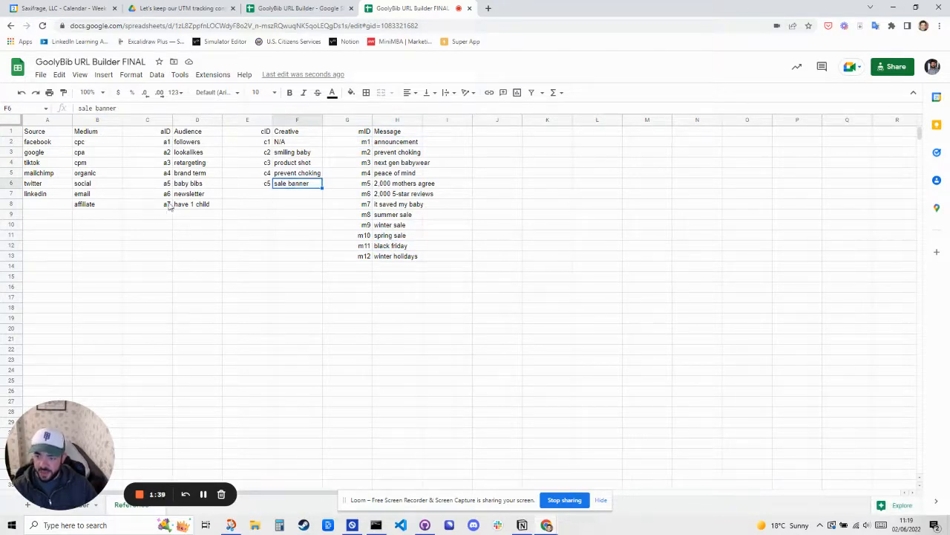
left_click_drag(169, 207, 228, 207)
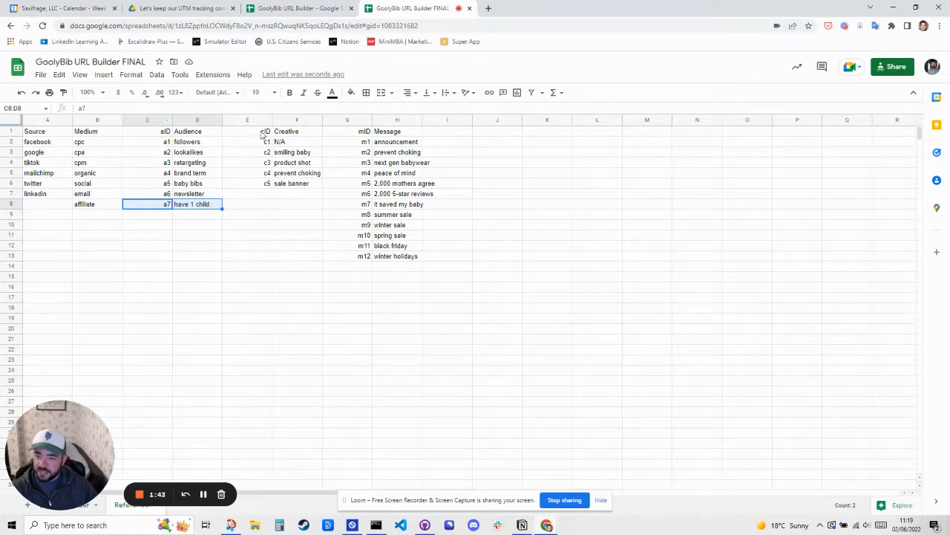
left_click_drag(266, 132, 290, 185)
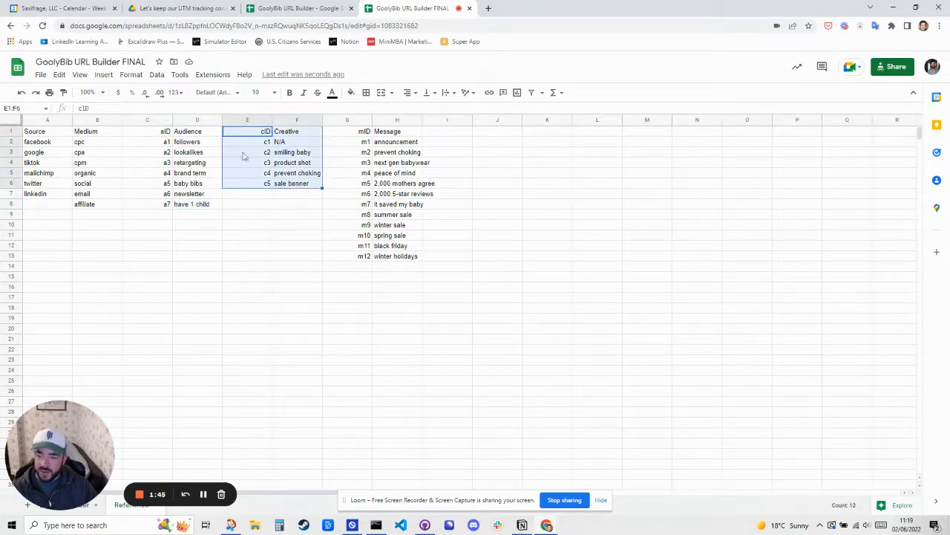
left_click_drag(366, 135, 400, 259)
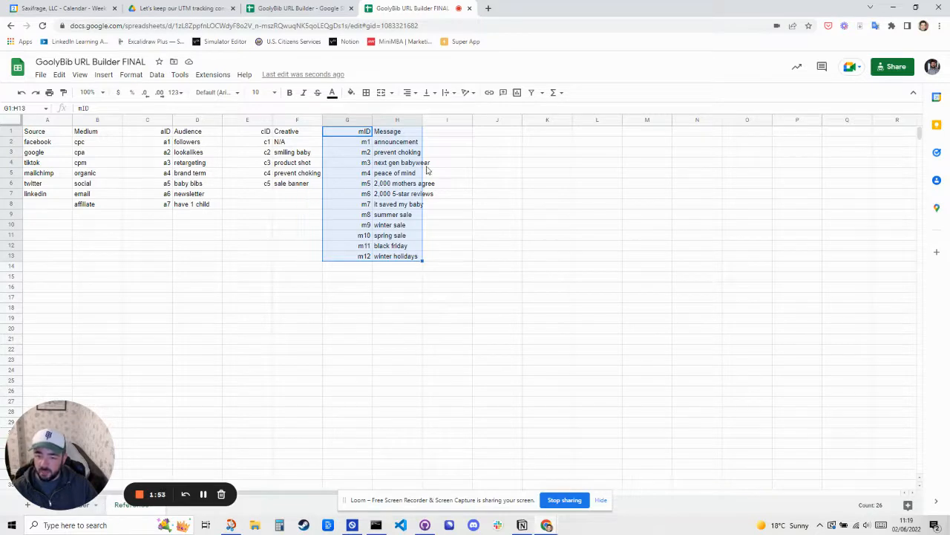
left_click(303, 163)
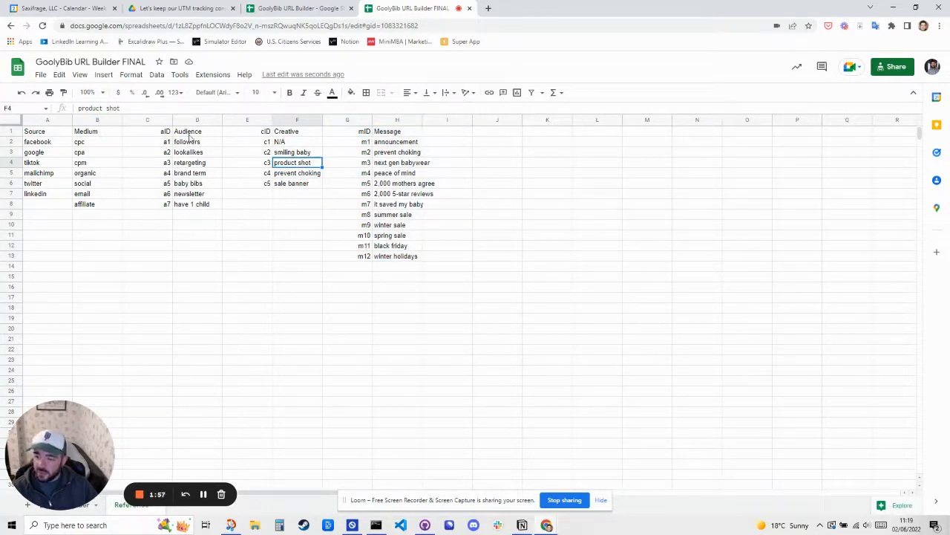
Return to the URL builder sheet and check row 6's Audience options, Creative value and Tracked URL formula.
left_click(92, 508)
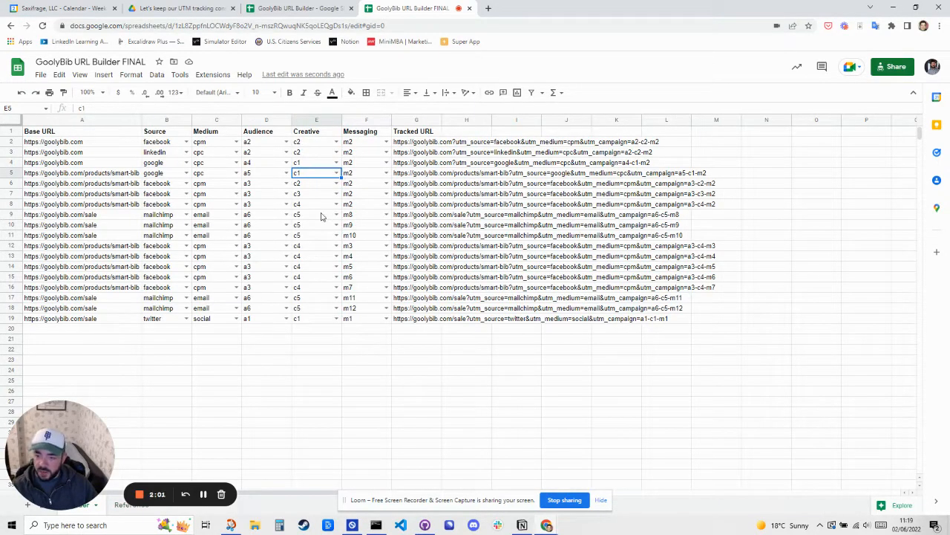
left_click(321, 216)
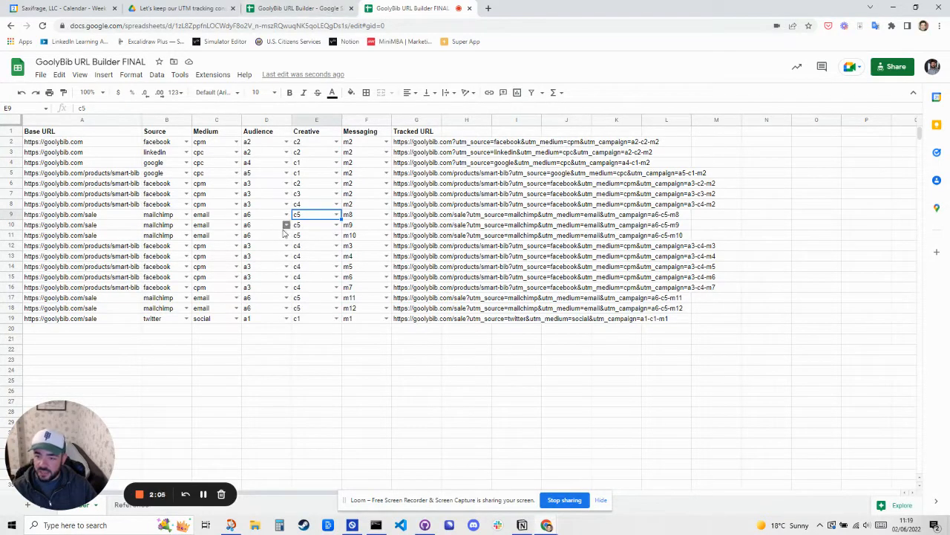
left_click(286, 184)
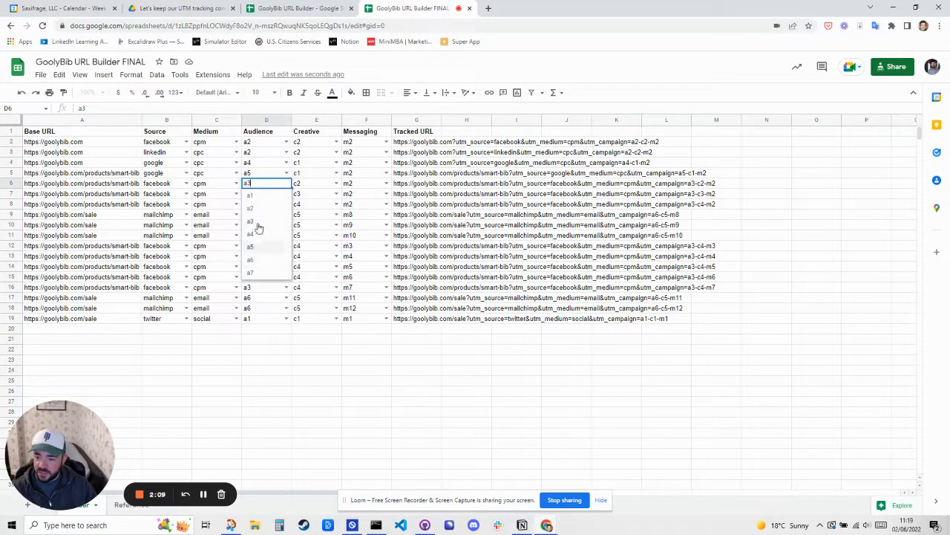
left_click(308, 184)
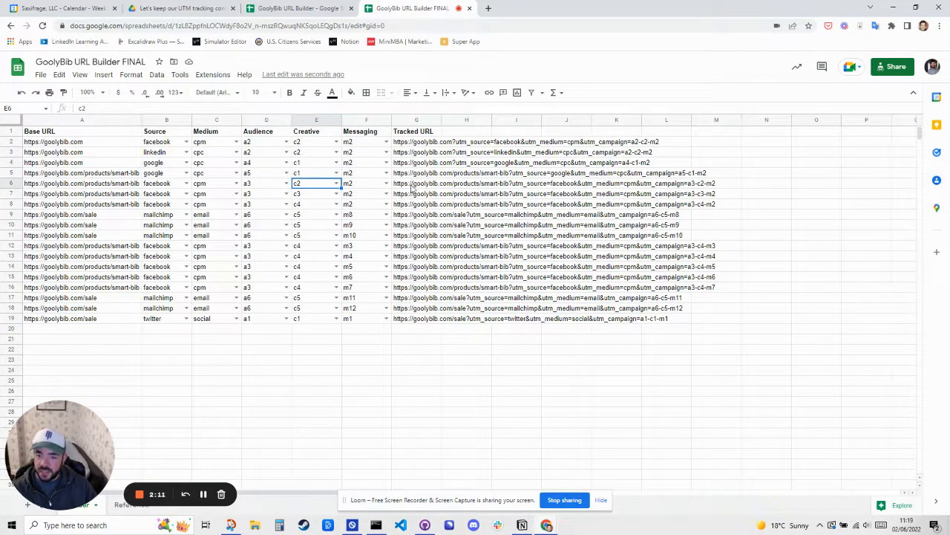
left_click(413, 187)
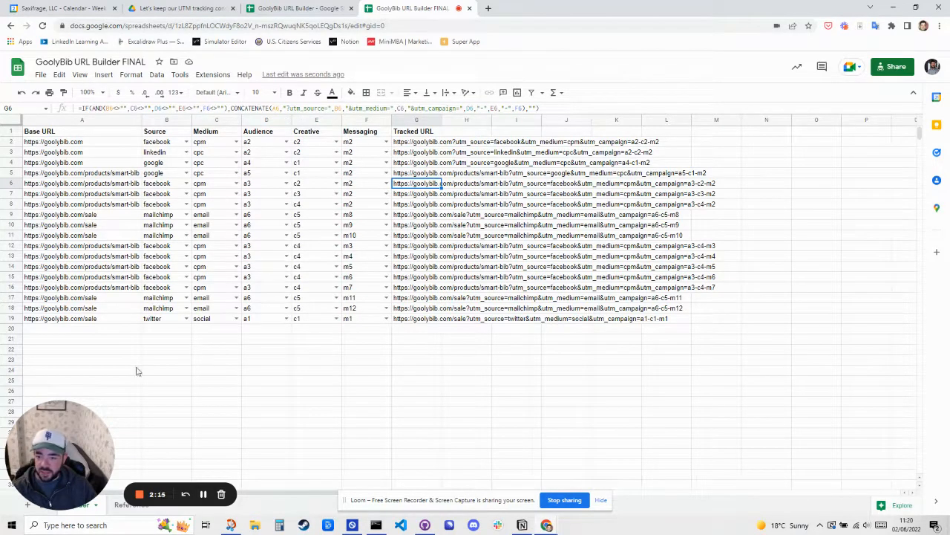
Copy the twitter sale row, A19:G19, including its Tracked URL formula, into row 20.
left_click_drag(99, 318, 416, 320)
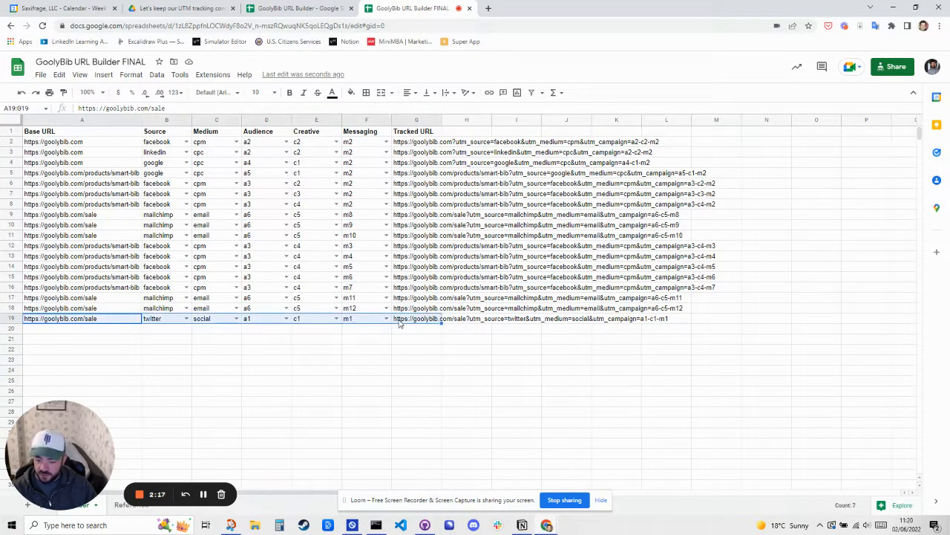
key("ctrl+c")
left_click(111, 334)
key("ctrl+v")
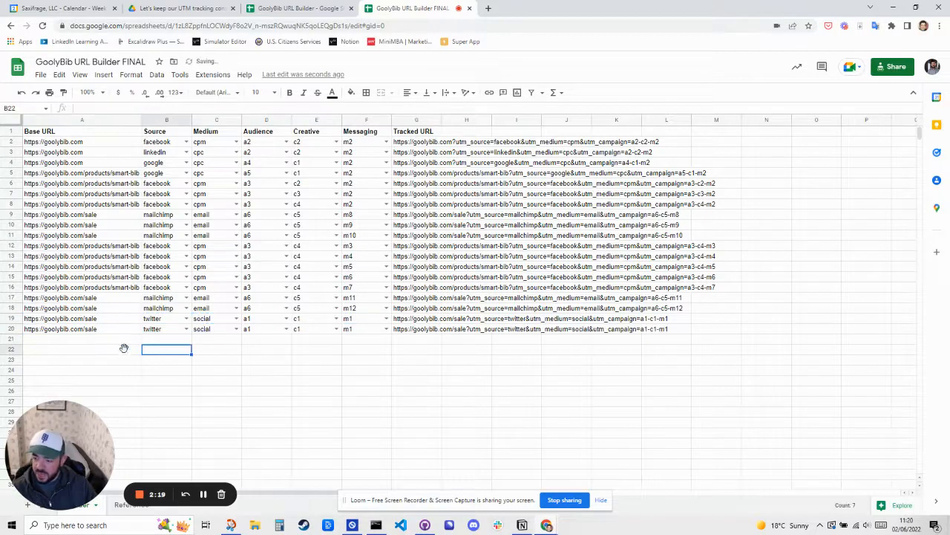
Set row 20's Source to mailchimp and its Medium to email.
left_click(168, 334)
left_click(186, 332)
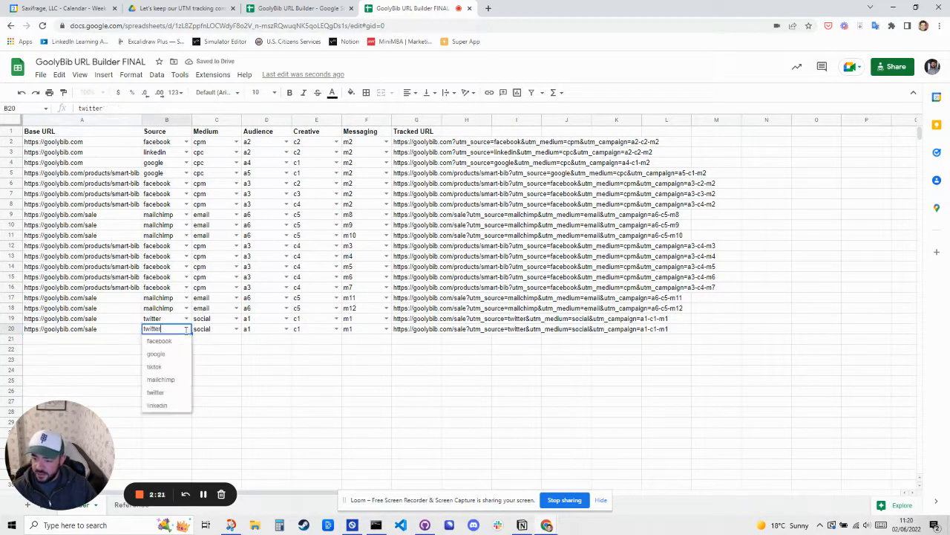
left_click(180, 381)
left_click(217, 333)
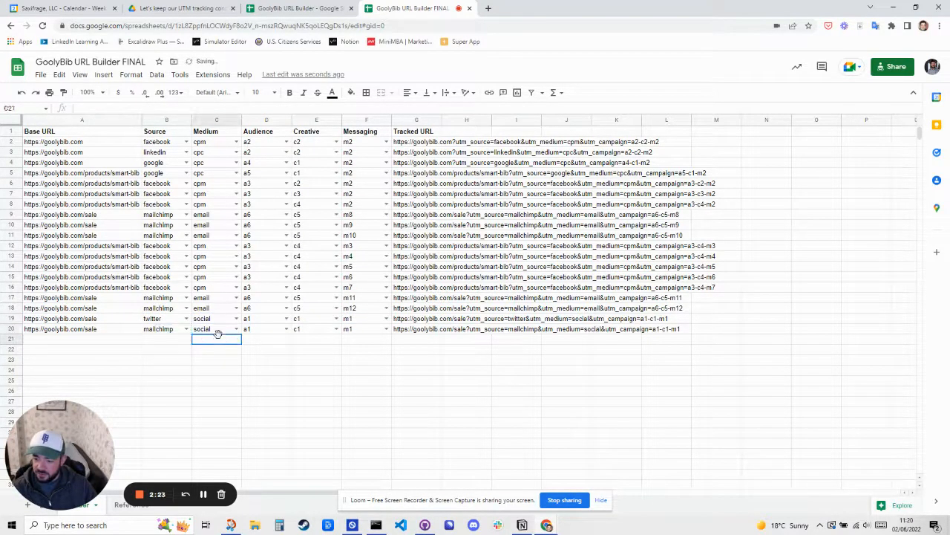
left_click(236, 328)
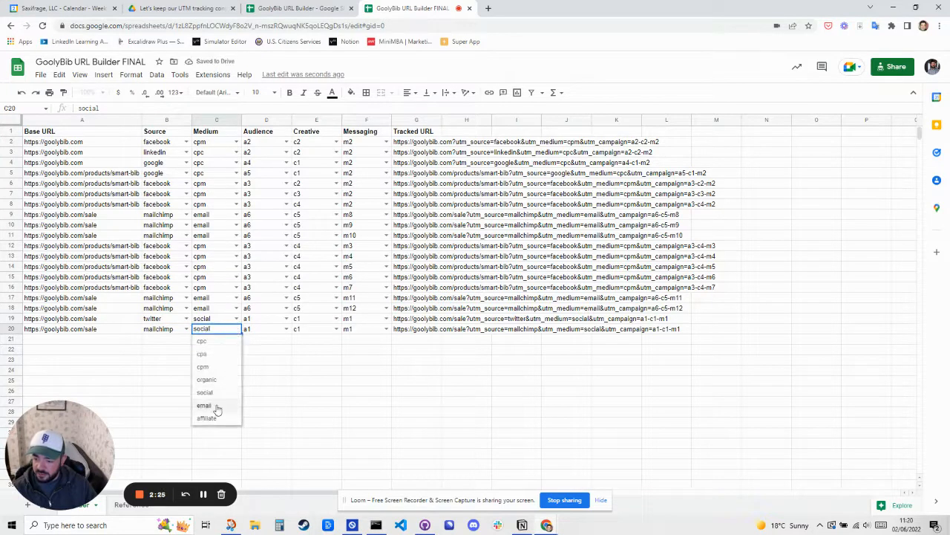
left_click(213, 407)
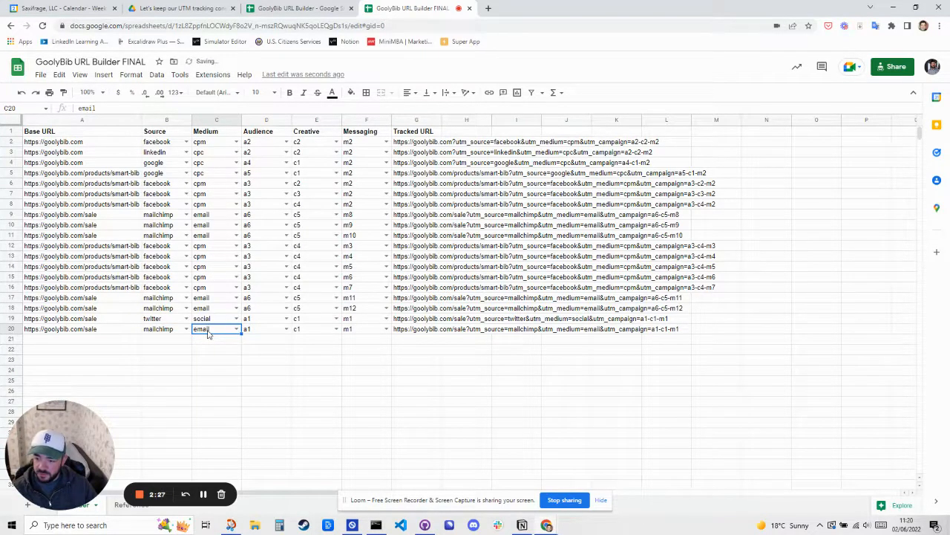
Look up the newsletter audience ID on the Reference sheet and set row 20's Audience to a6.
left_click(269, 331)
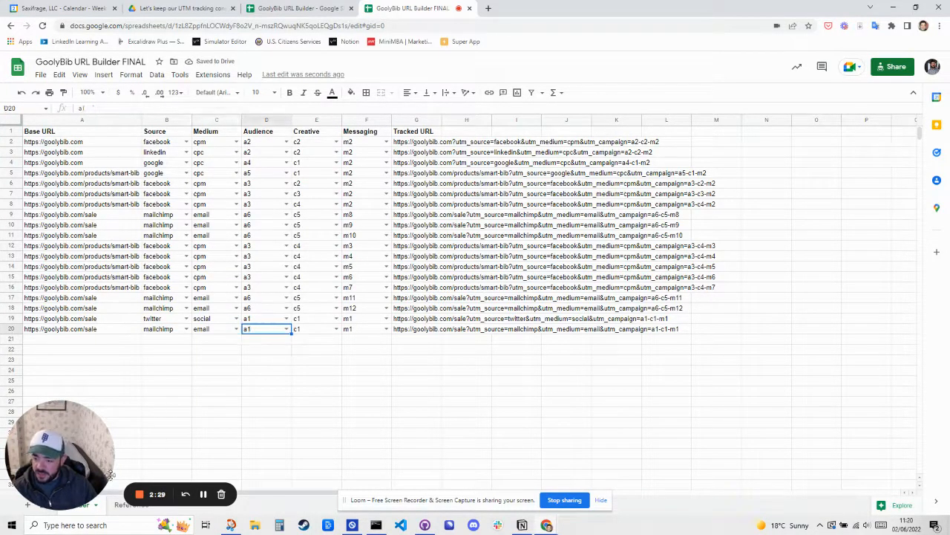
left_click(130, 505)
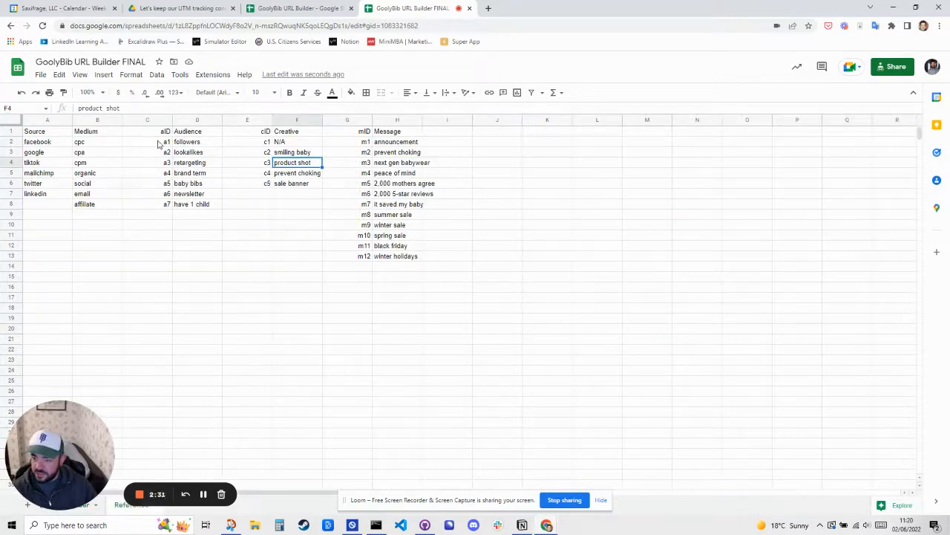
left_click(180, 193)
left_click(166, 196)
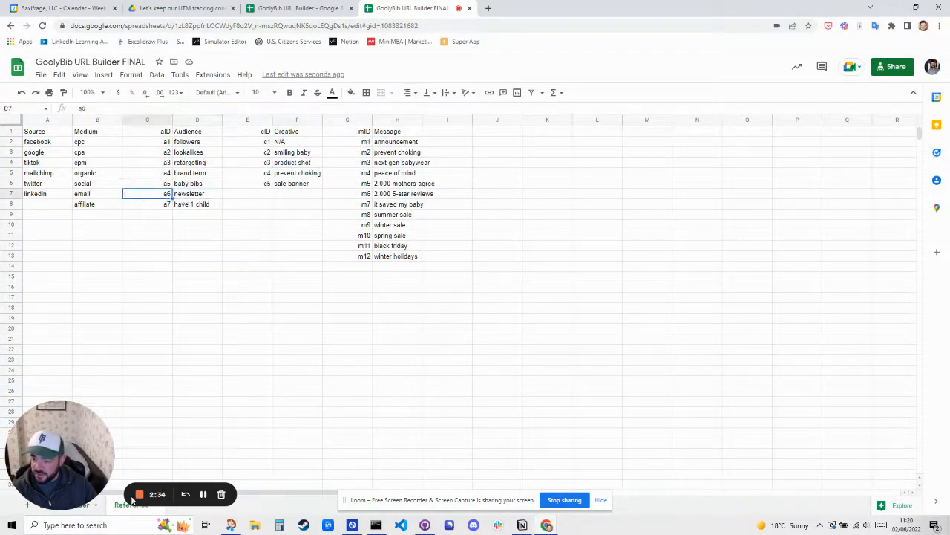
left_click(91, 508)
left_click(287, 332)
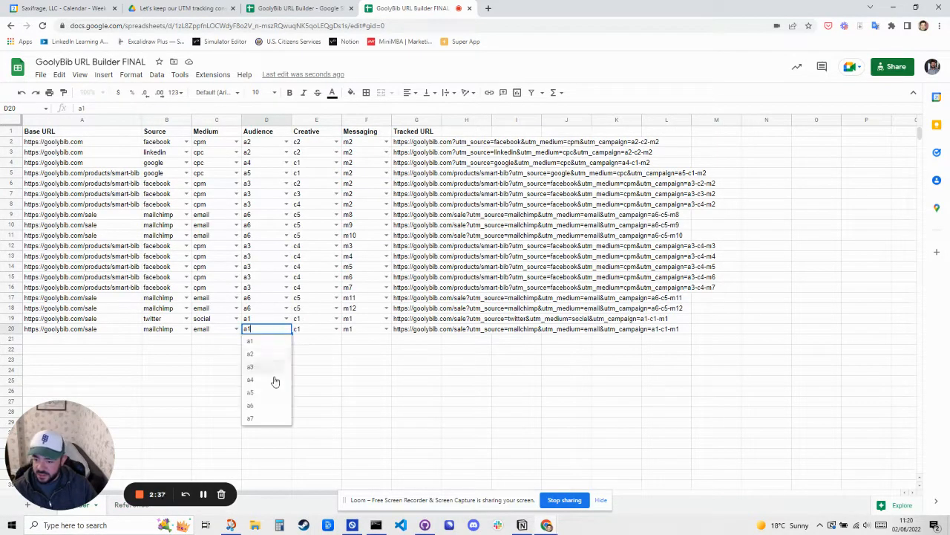
left_click(269, 404)
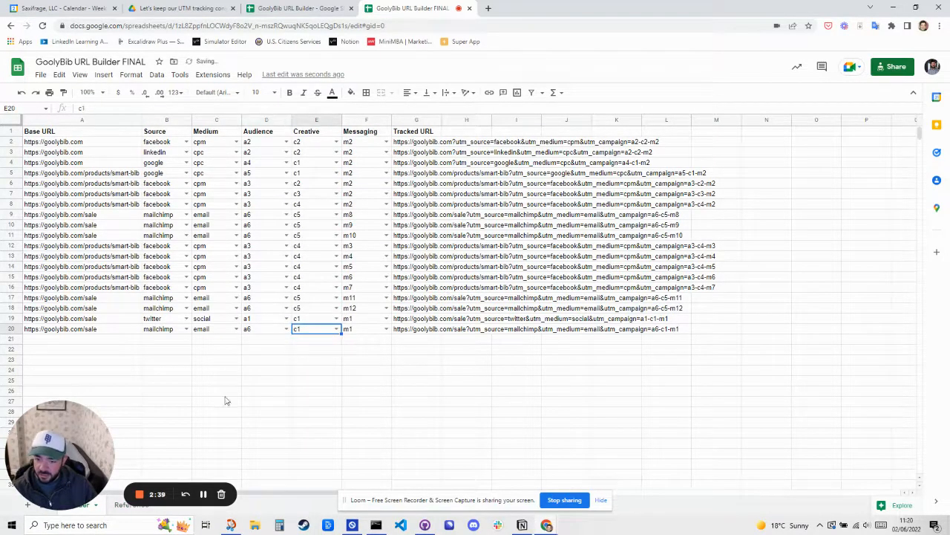
Look up the sale banner ID on the Reference sheet and set row 20's Creative to c5.
left_click(125, 507)
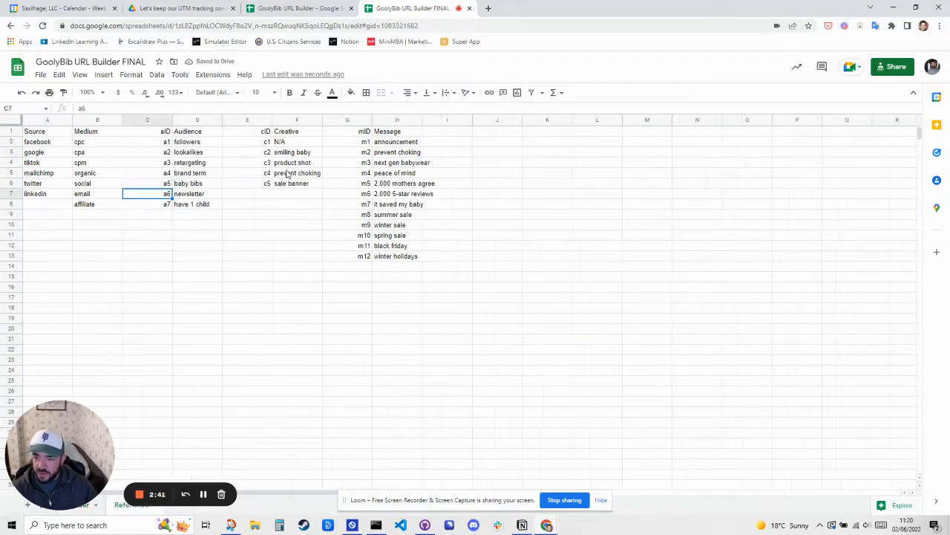
left_click(96, 507)
left_click(336, 329)
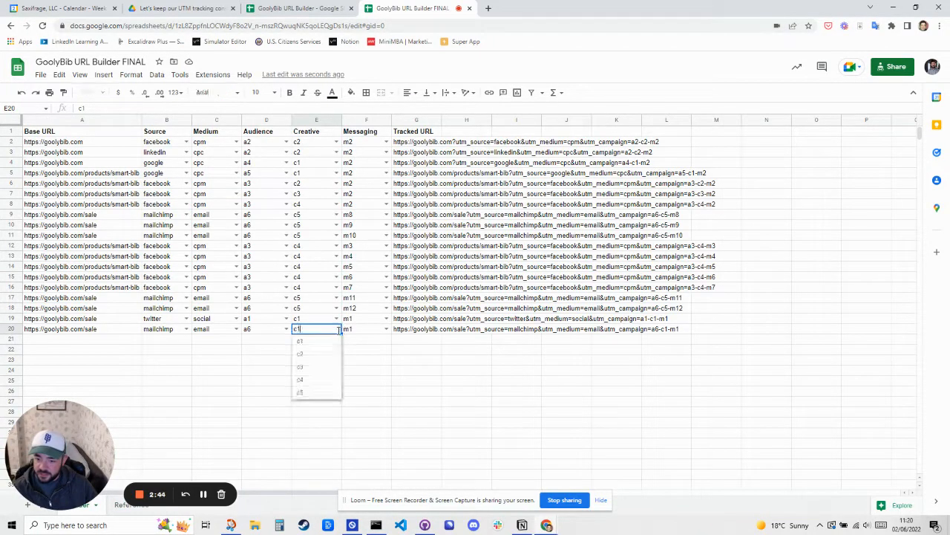
left_click(309, 393)
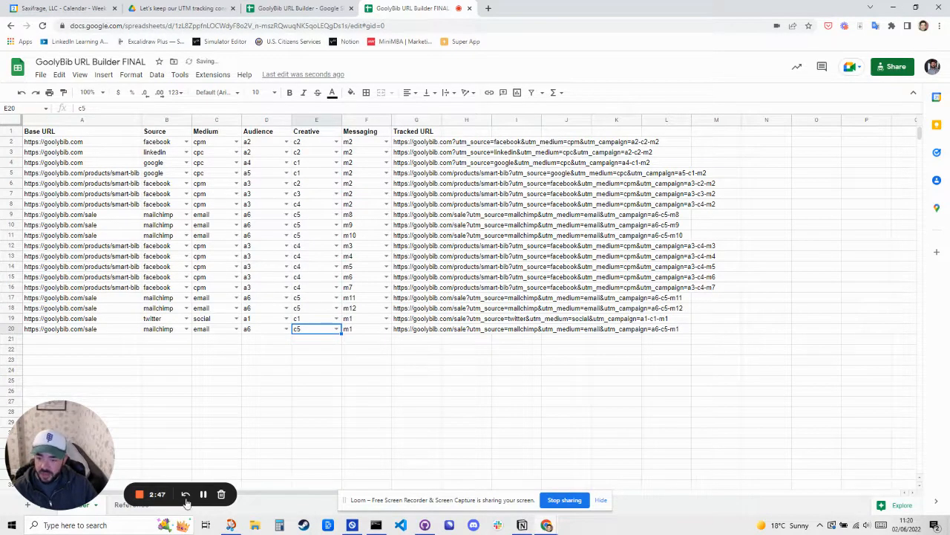
Add message ID m13 with the description "new year sale" to the end of the message list on the Reference sheet.
left_click(152, 505)
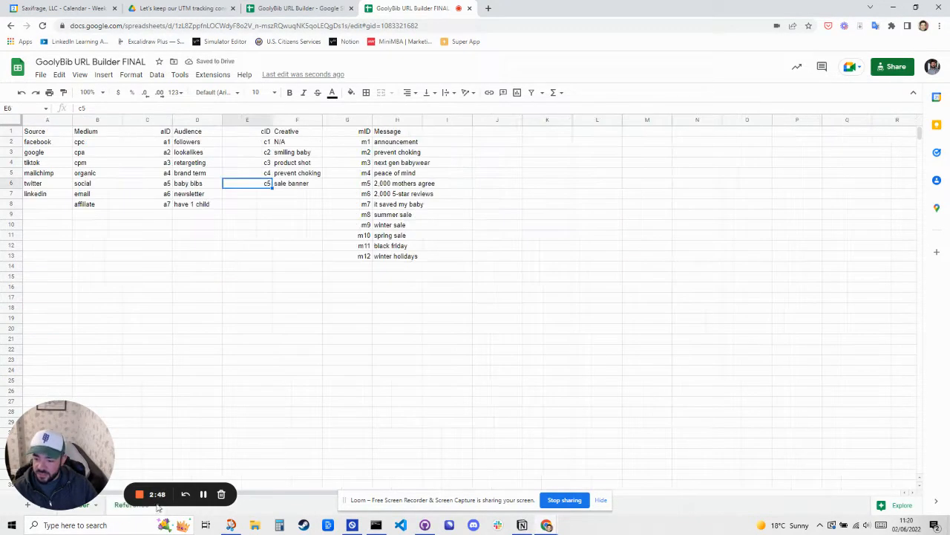
left_click(375, 257)
left_click(360, 267)
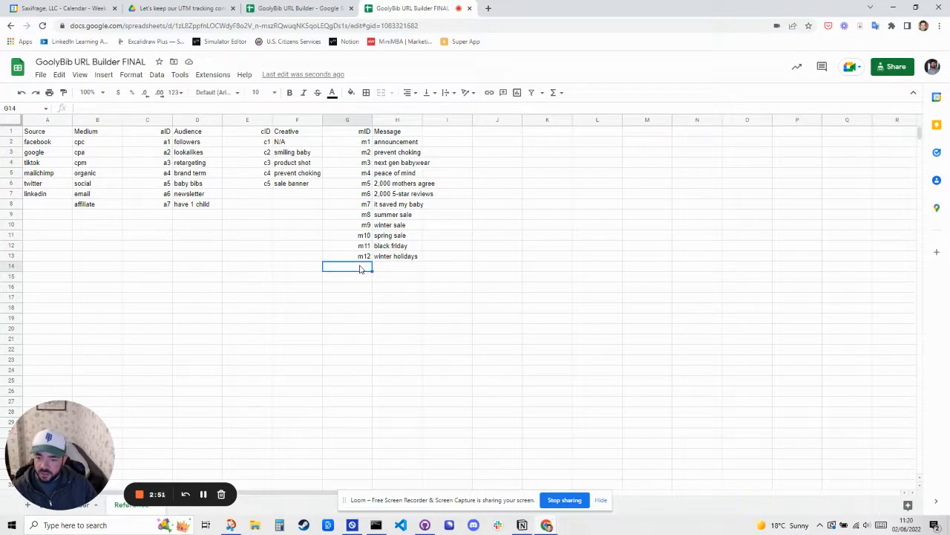
type("m12")
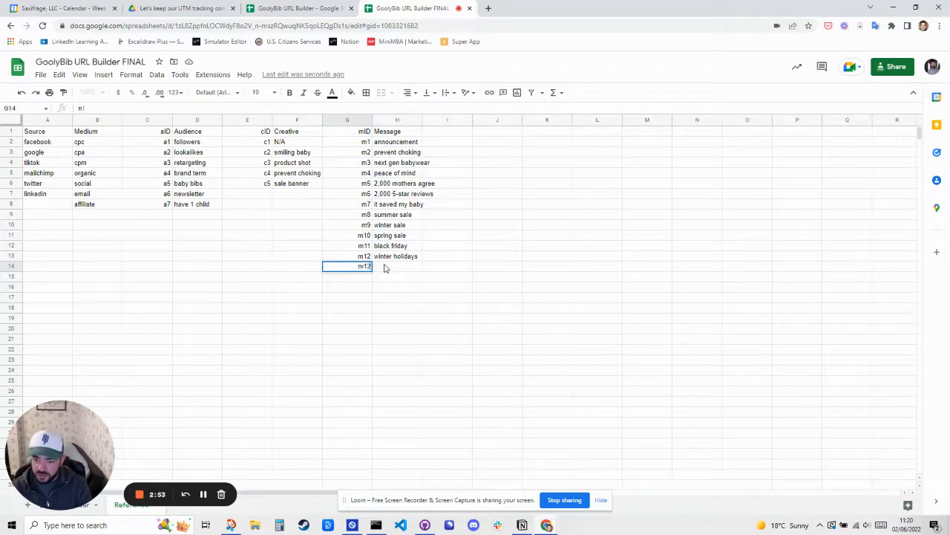
key("Return")
key("Up")
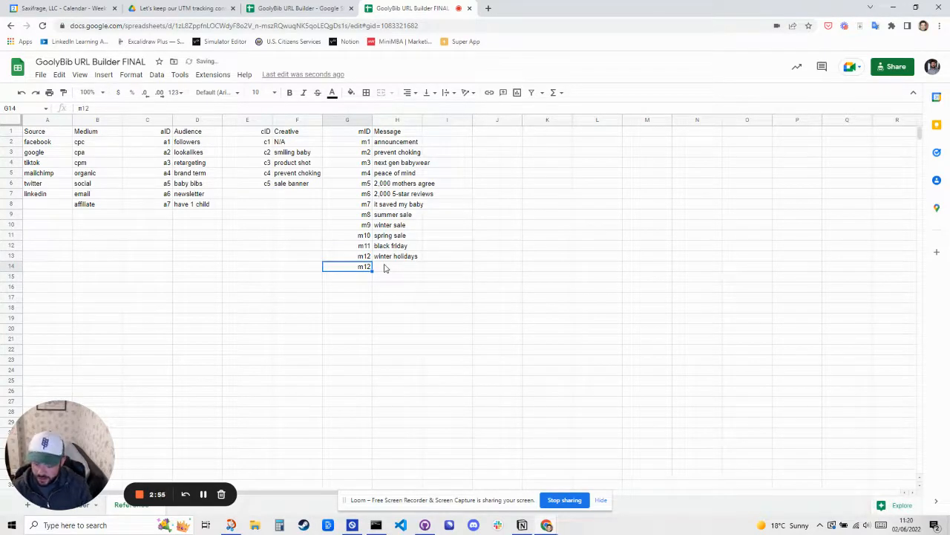
type("m13")
key("Return")
left_click(385, 268)
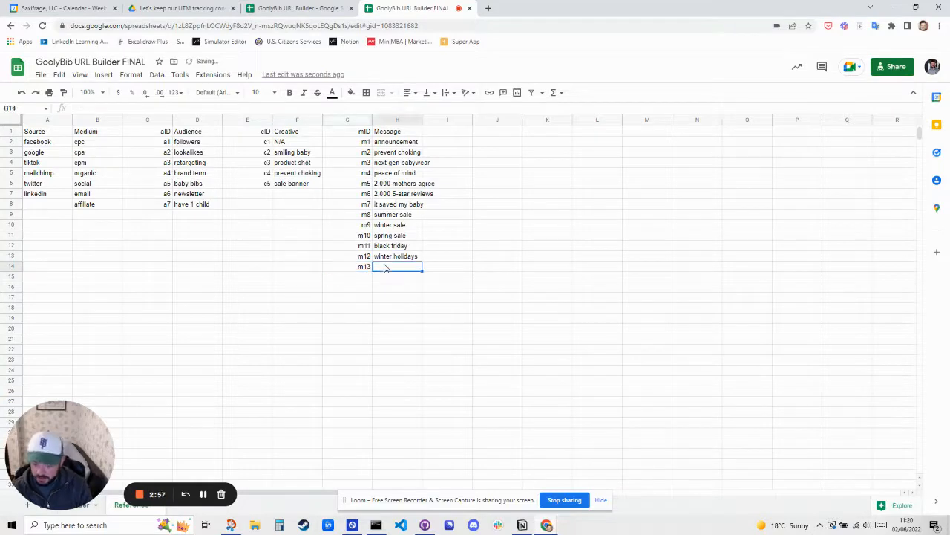
type("new year sale")
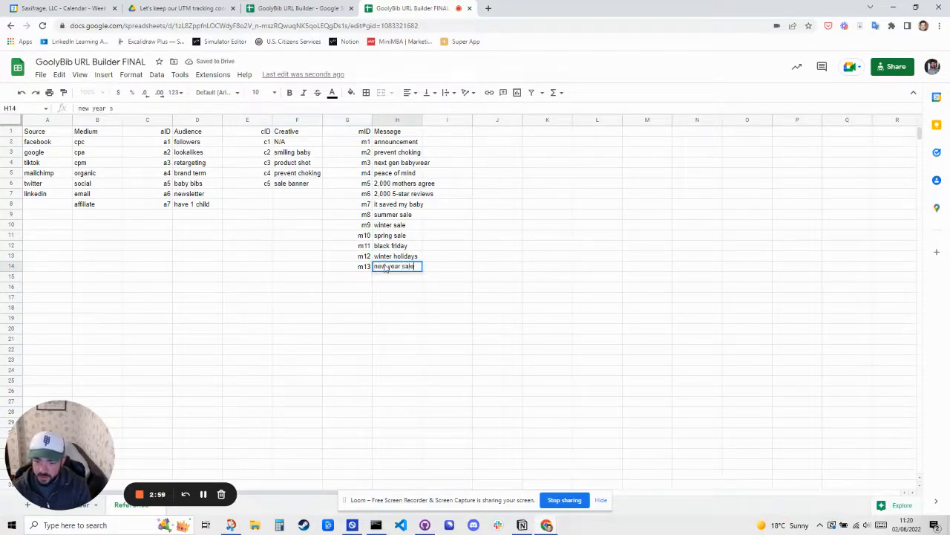
key("Return")
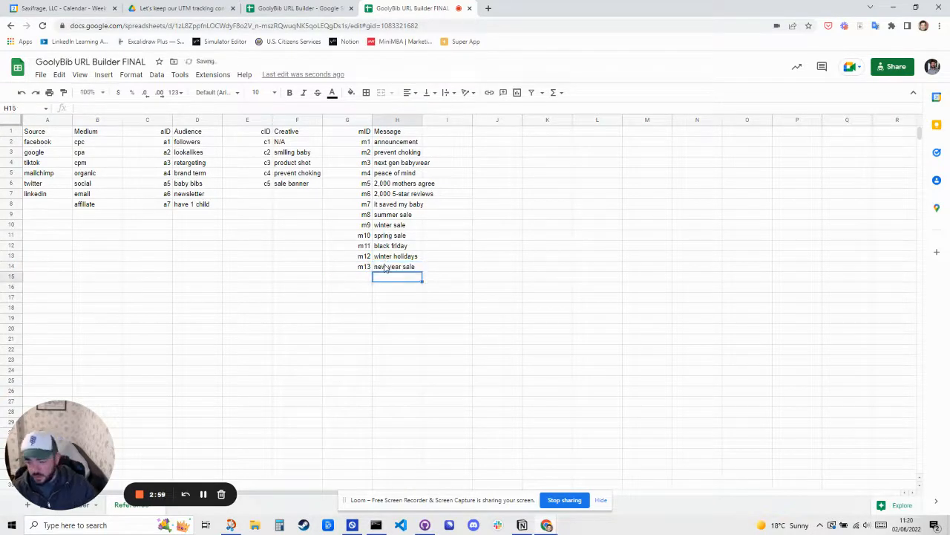
Return to the URL builder sheet and set row 20's Messaging to m13.
left_click(95, 507)
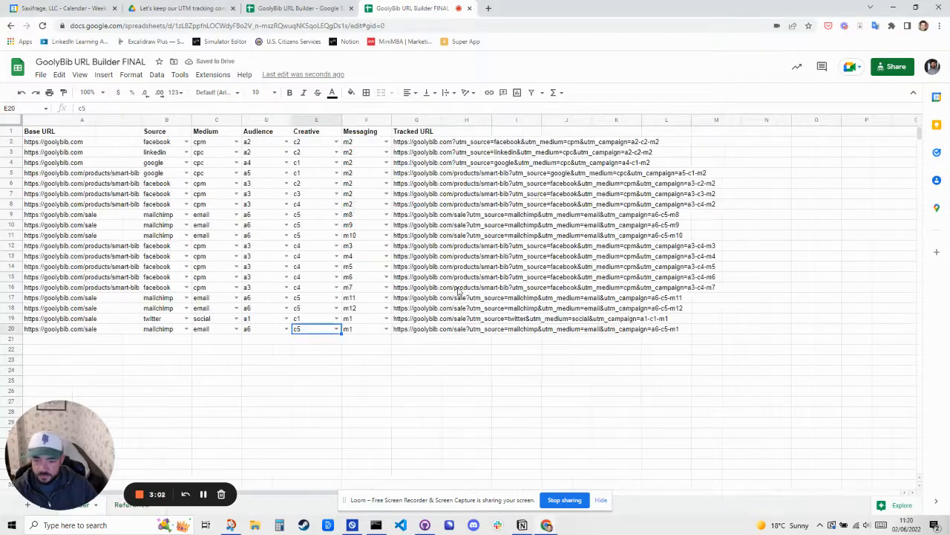
left_click(367, 328)
left_click(386, 328)
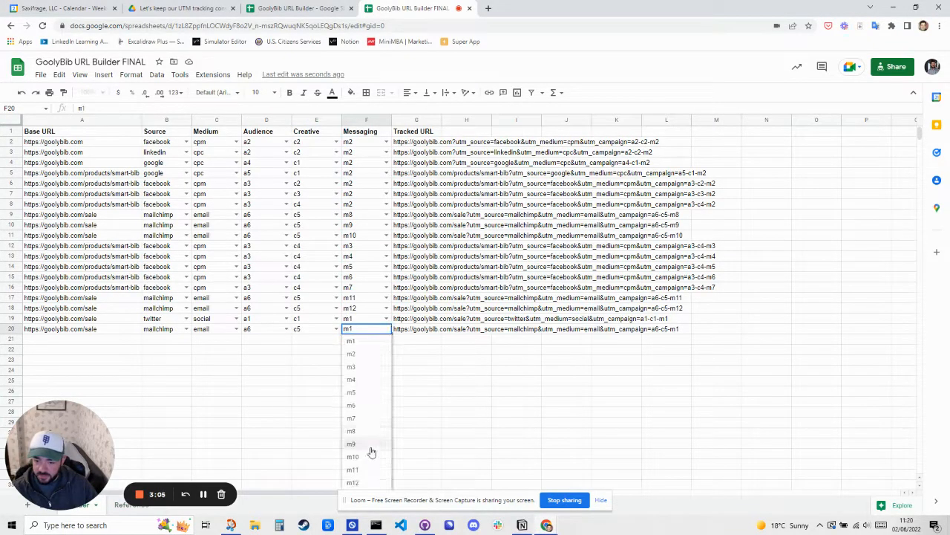
left_click(372, 438)
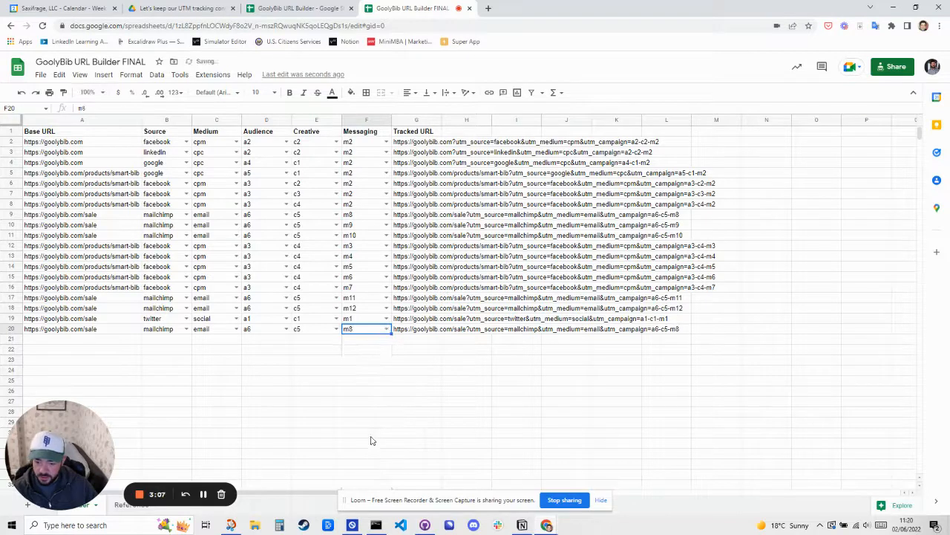
type("m13")
key("Return")
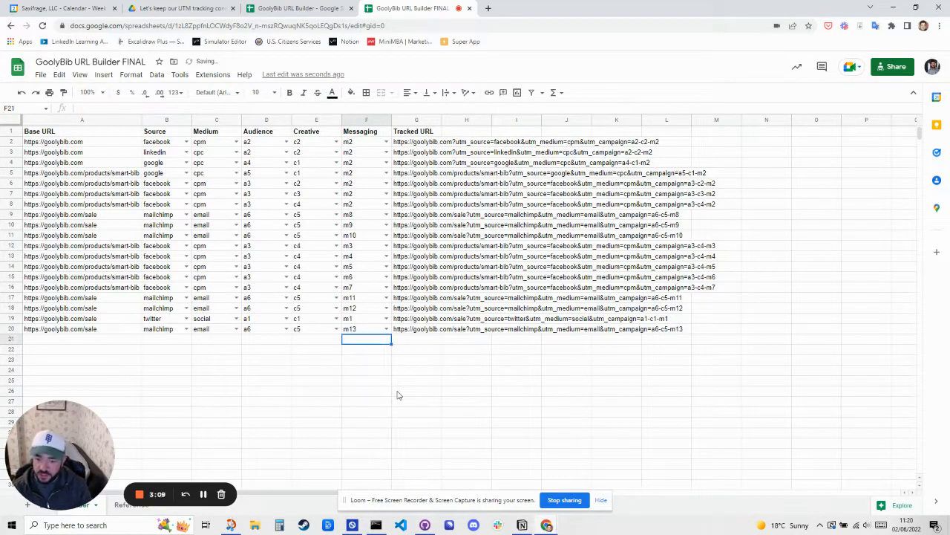
Review row 20 from Base URL to Tracked URL, checking the formula and how its codes form the campaign.
left_click(410, 331)
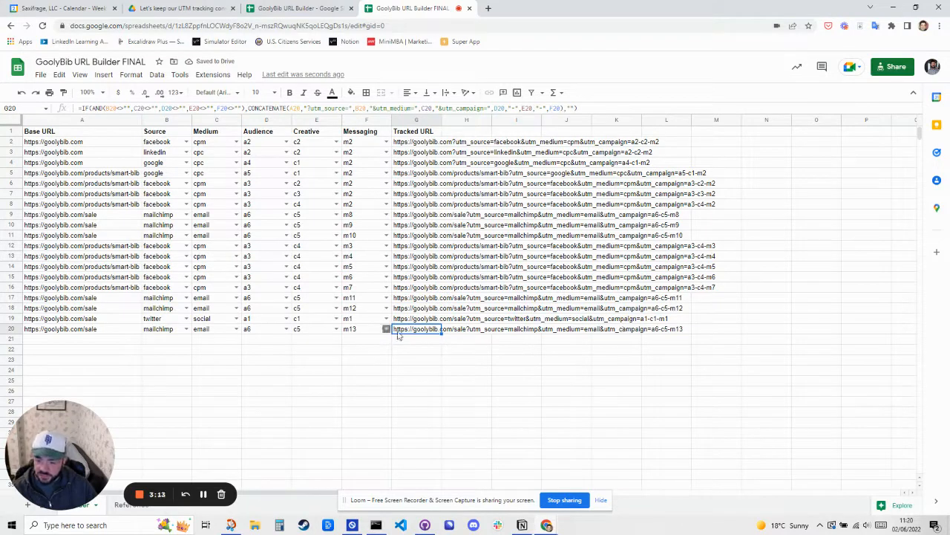
left_click(102, 331)
left_click(424, 331, "shift")
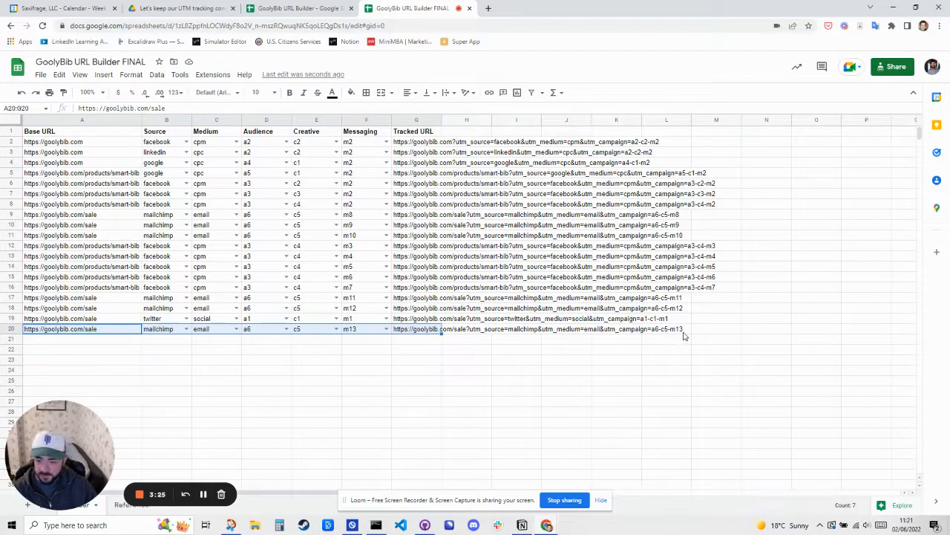
left_click(277, 331)
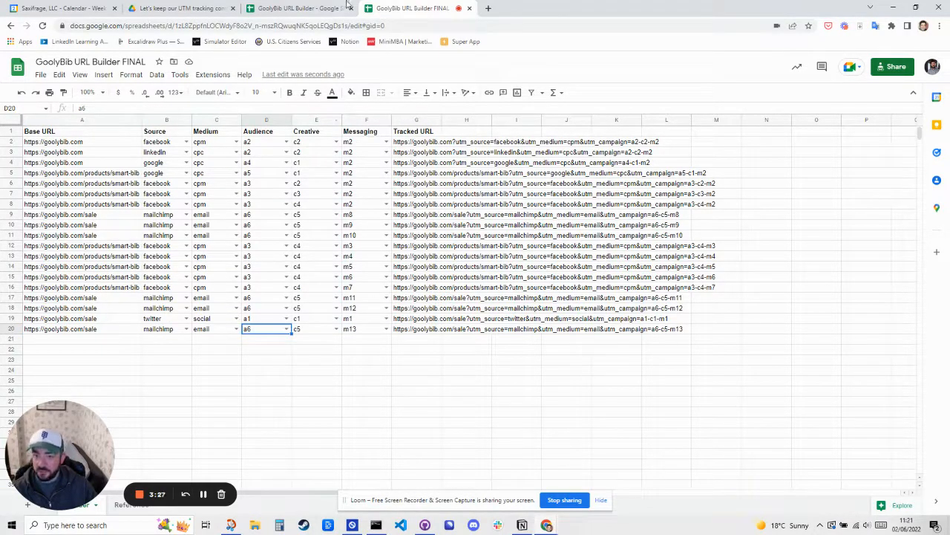
left_click(405, 332)
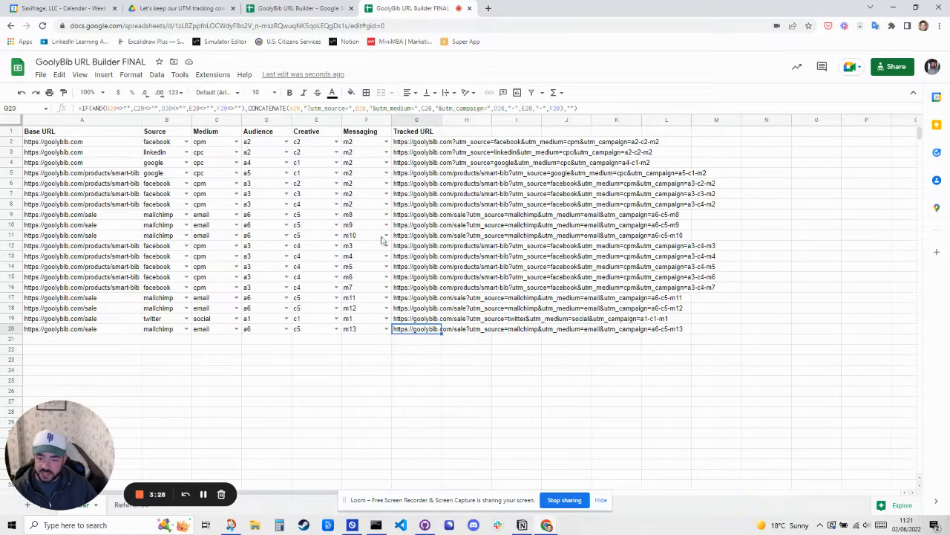
Copy the Base URL header and first two URLs into A1:A3 of the blank GoolyBib URL Builder spreadsheet and add a Source header in B1.
left_click(278, 10)
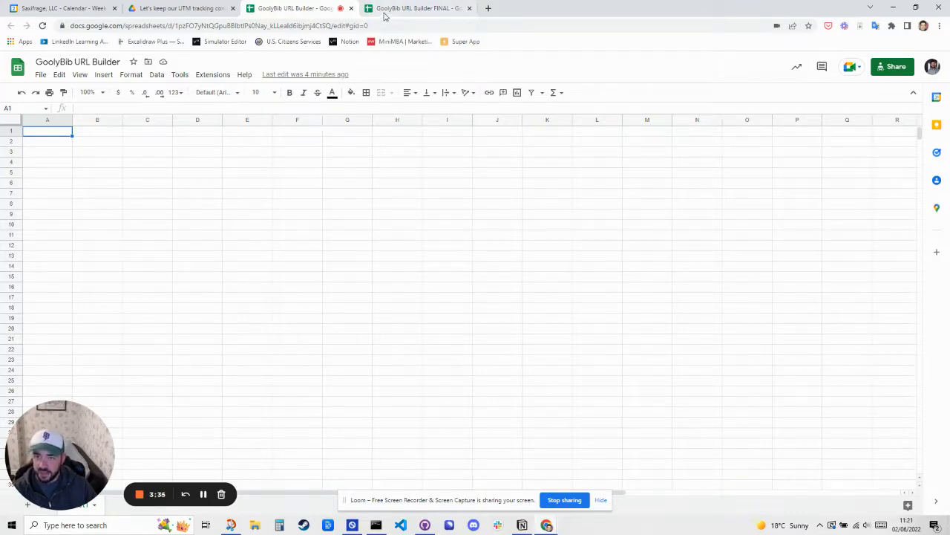
left_click(385, 15)
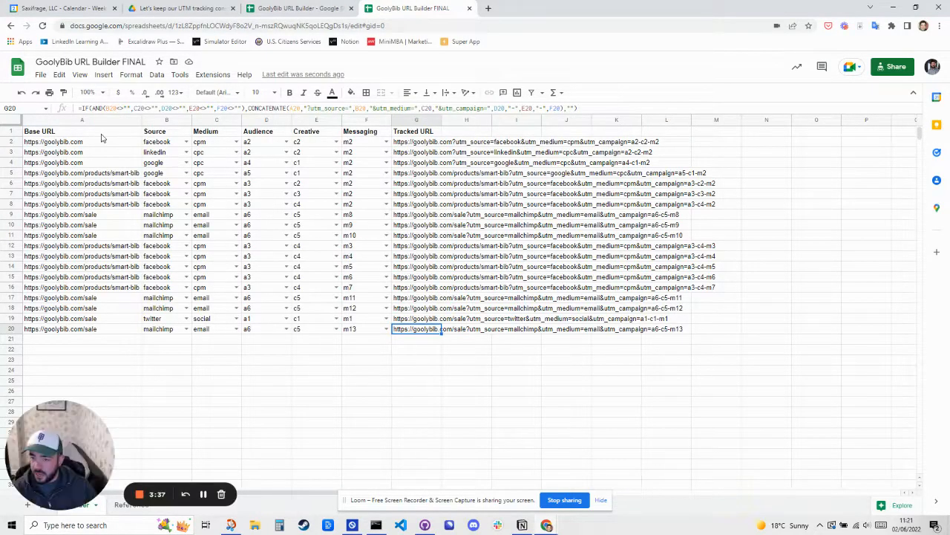
left_click_drag(102, 135, 97, 152)
key("ctrl+c")
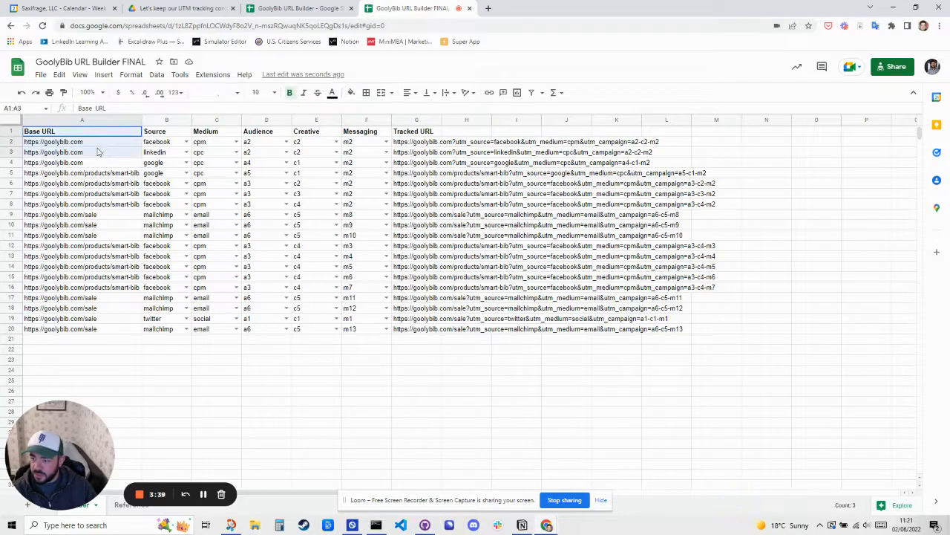
key("ctrl+shift+Tab")
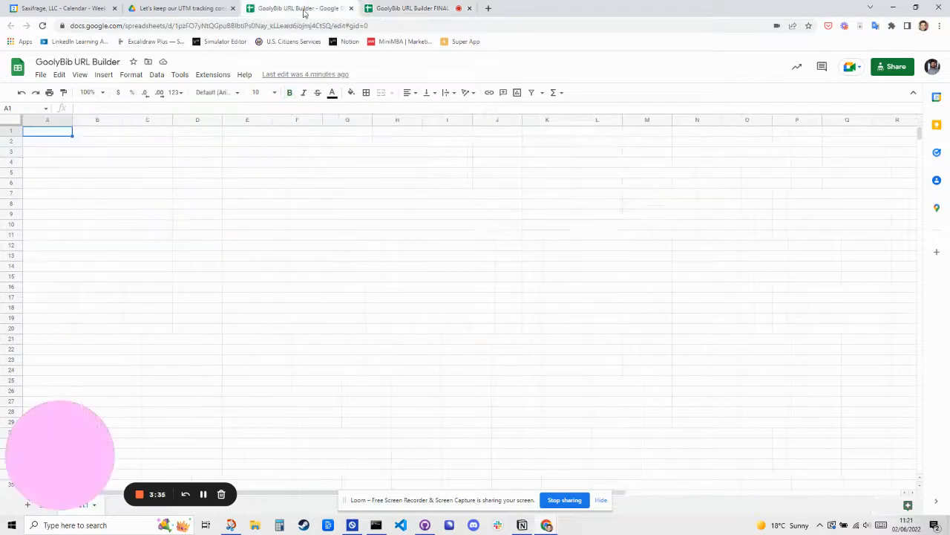
key("ctrl+v")
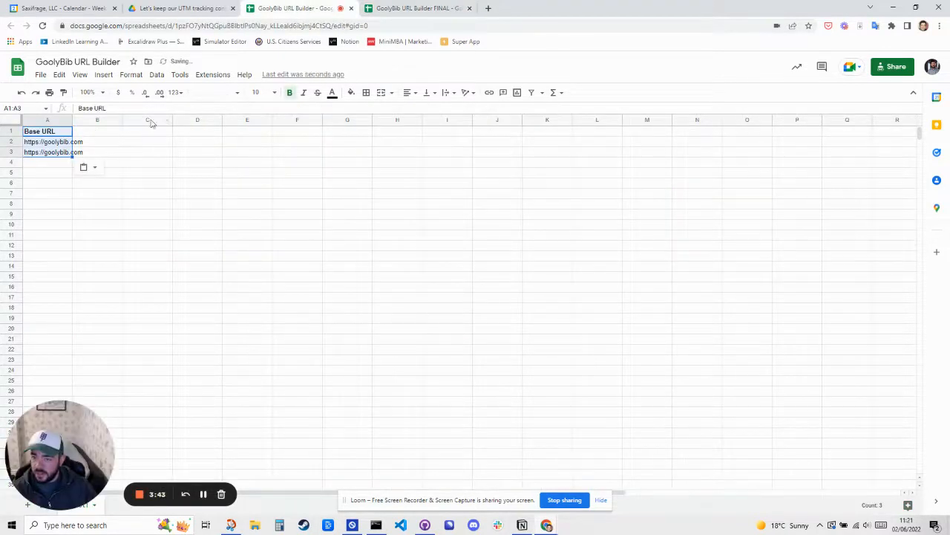
left_click(111, 133)
type("Source")
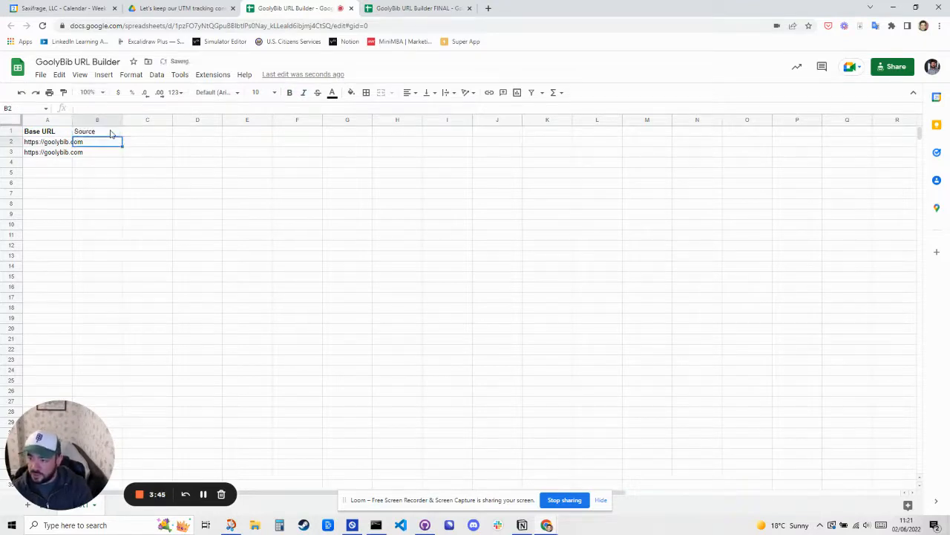
Add a Medium header in C1, beside the Source header.
key("Tab")
type("Medium")
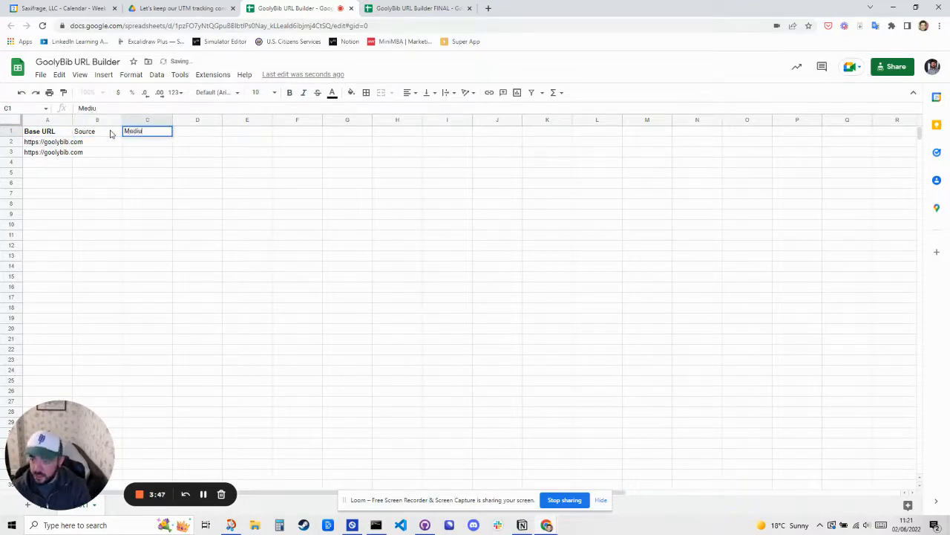
key("Return")
Add an aID header in D1 and an Audience header in E1.
key("Up")
key("Right")
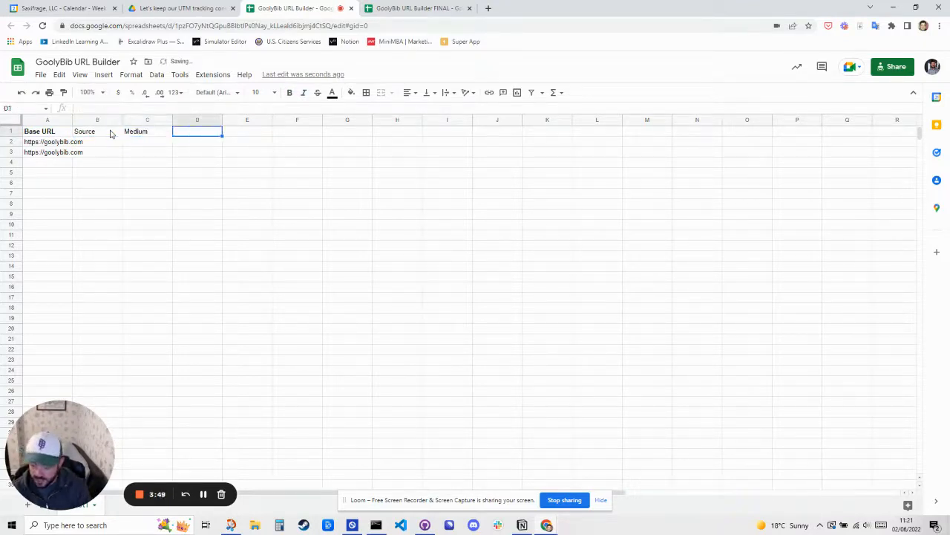
type("C")
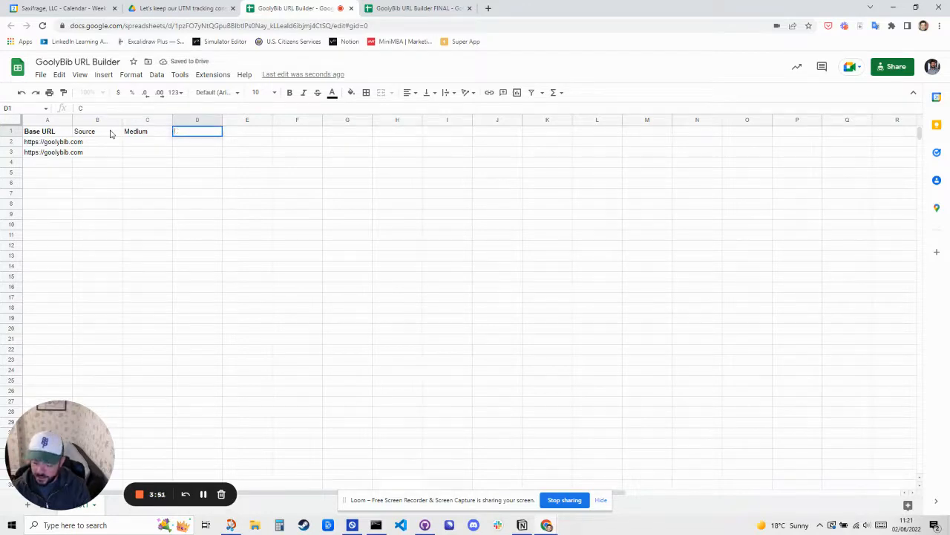
type("ID")
key("Return")
key("Up")
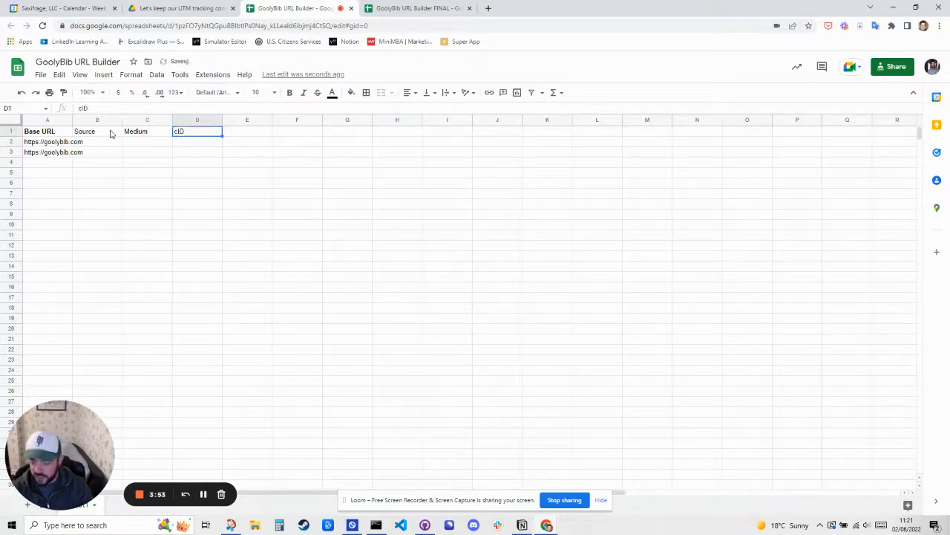
type("c")
type("ID")
key("Tab")
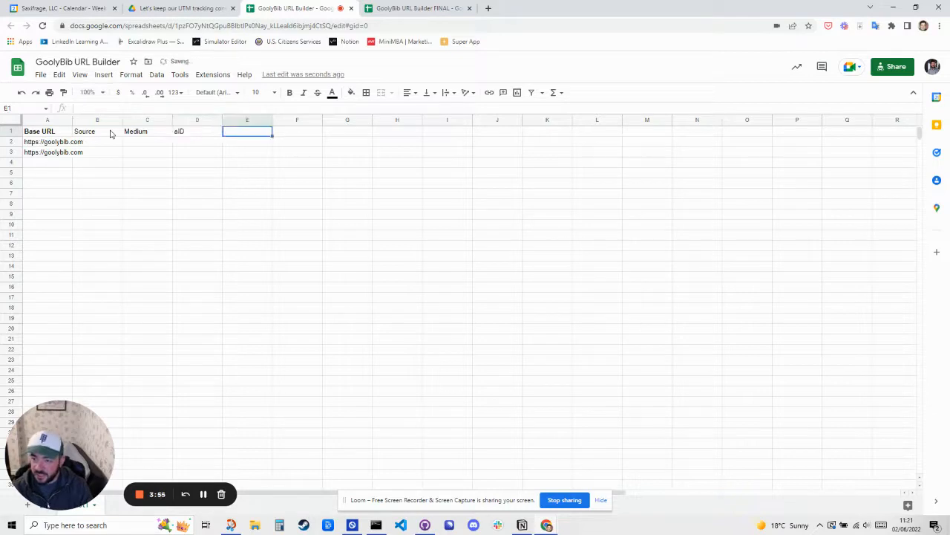
type("Audience")
key("Return")
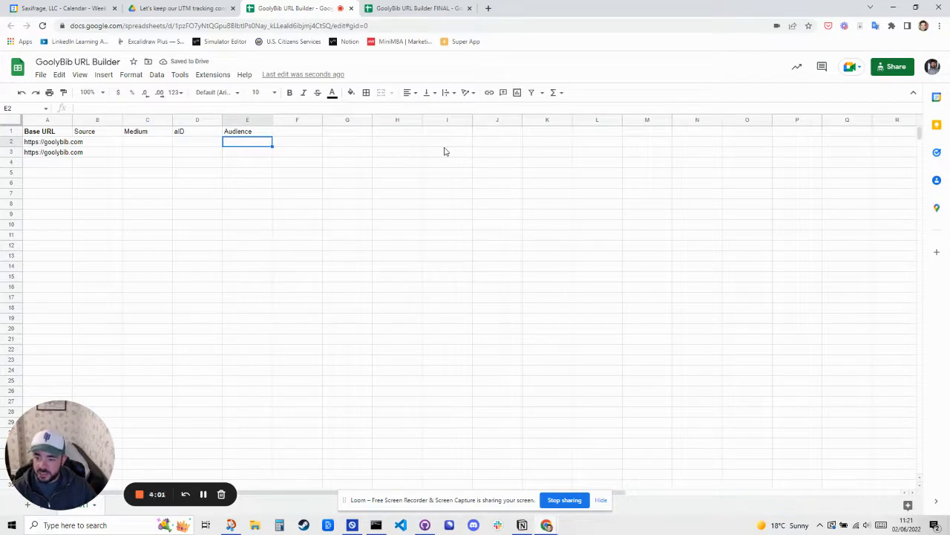
left_click(290, 134)
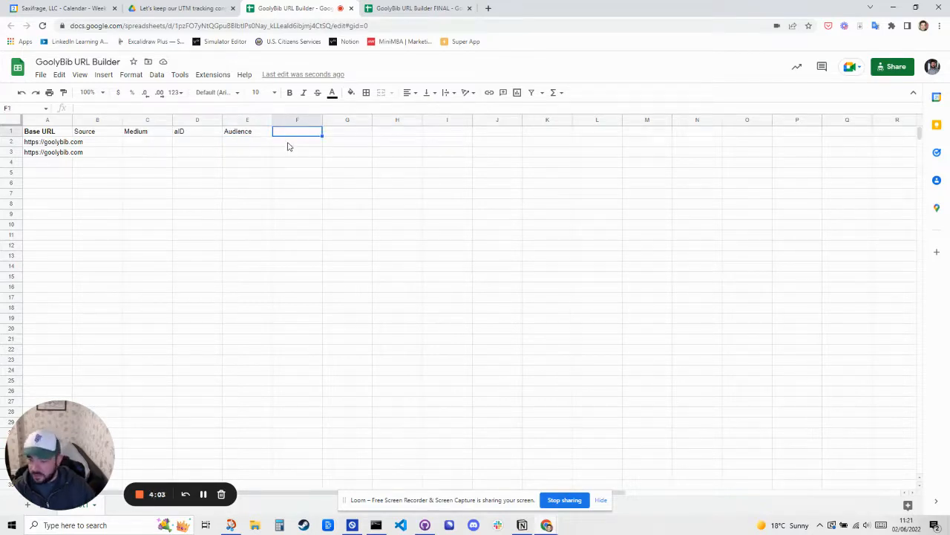
left_click(103, 147)
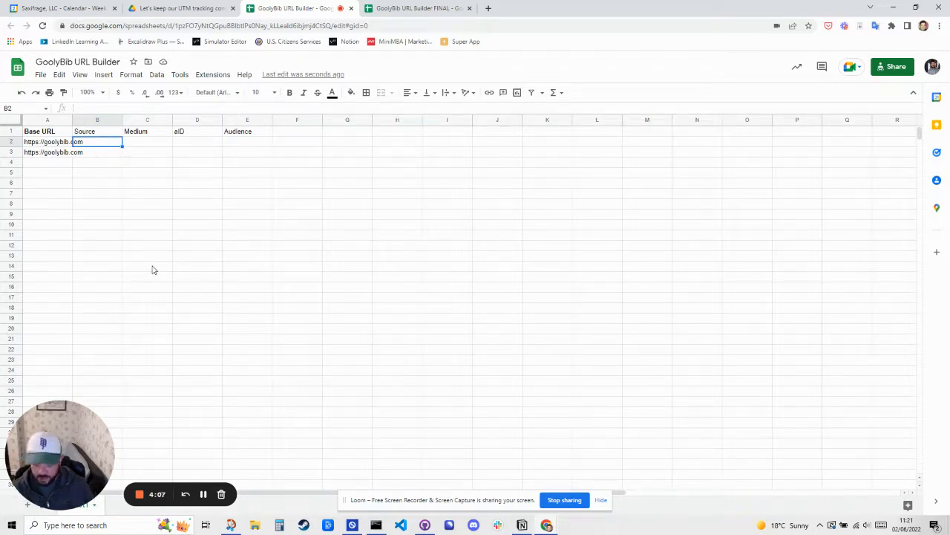
type("=")
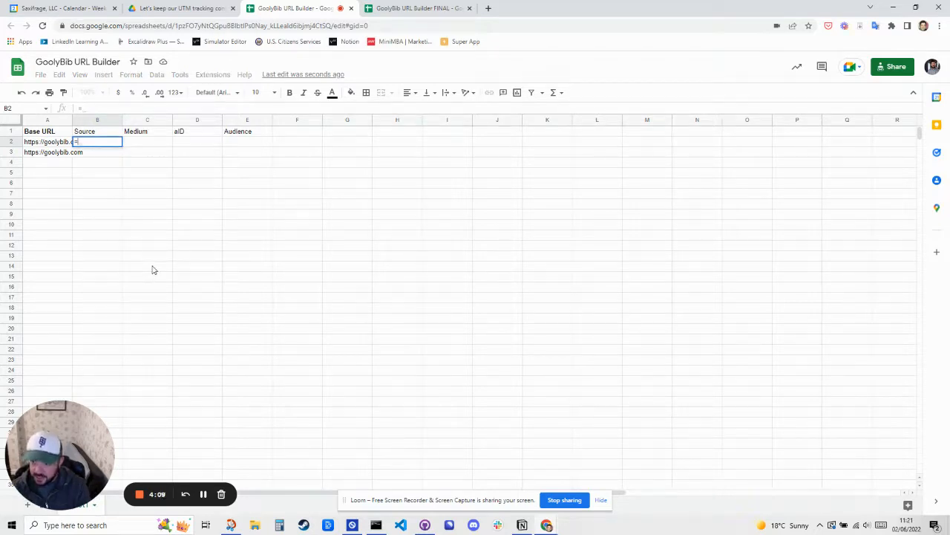
key("Escape")
left_click(197, 276)
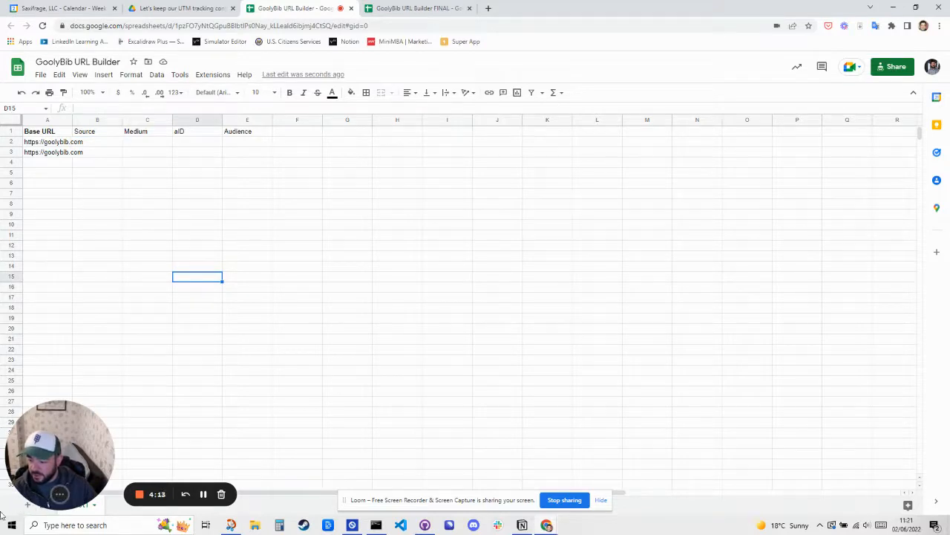
Add a new sheet and enter the headers Source in A1 and Medium in B1.
left_click_drag(75, 499, 88, 472)
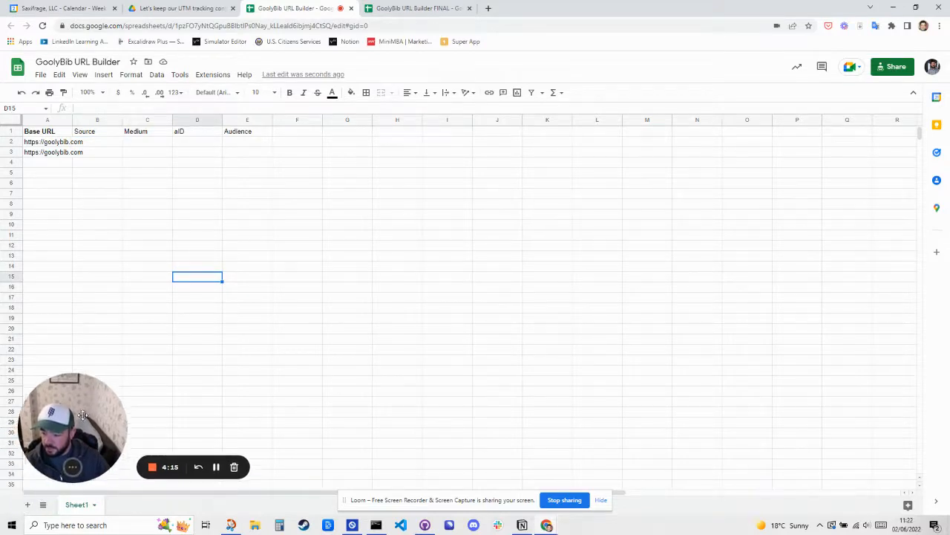
left_click(28, 505)
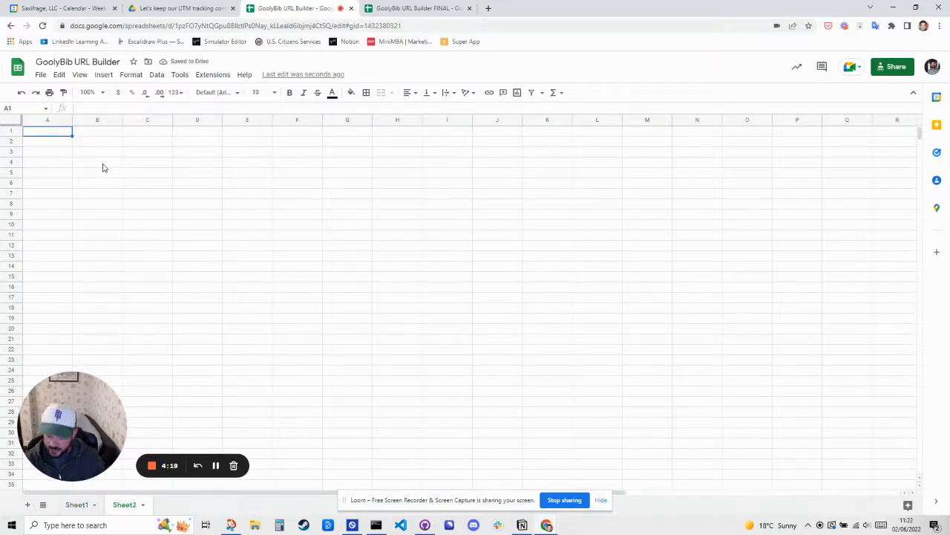
type("Source")
key("Return")
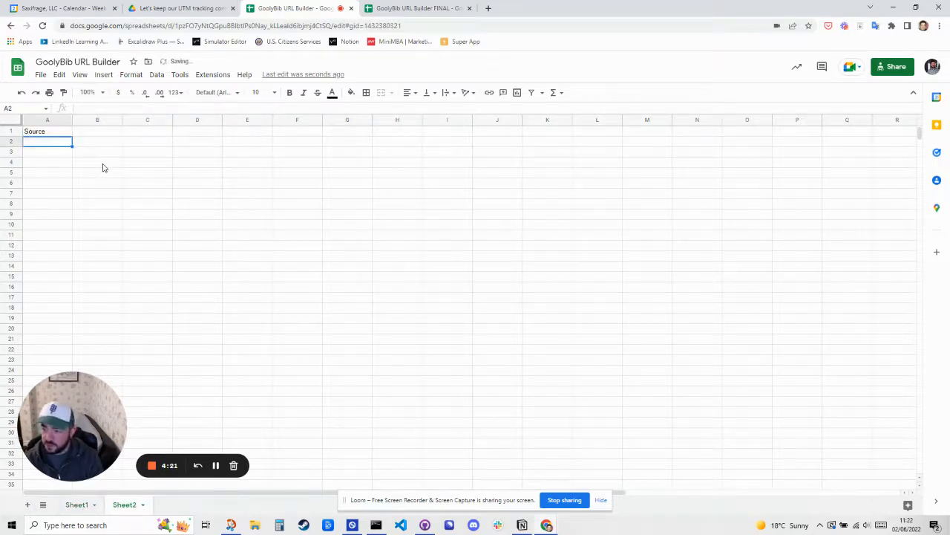
key("Up")
key("Right")
type("Medium")
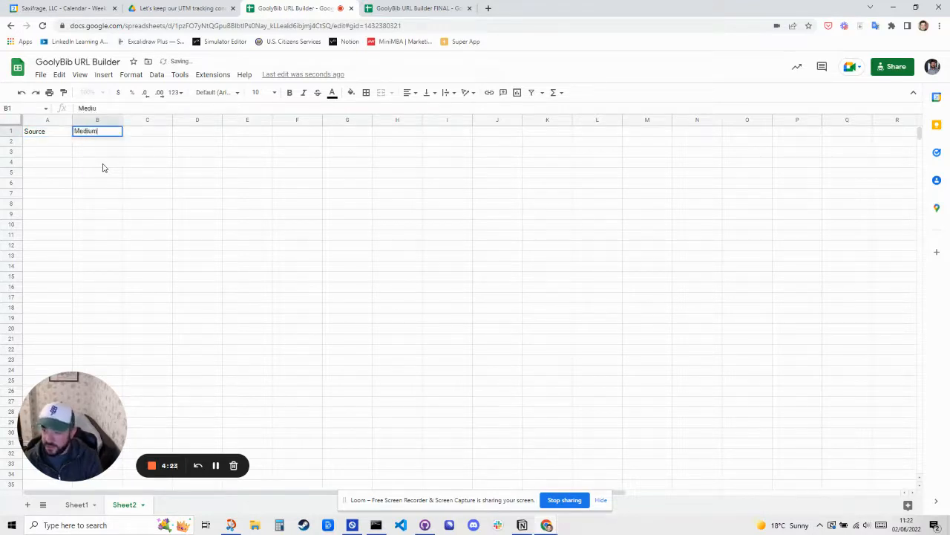
key("Return")
List facebook and google under Source in A2:A3 and enter cpc under Medium in B2.
key("Up")
key("Left")
key("Down")
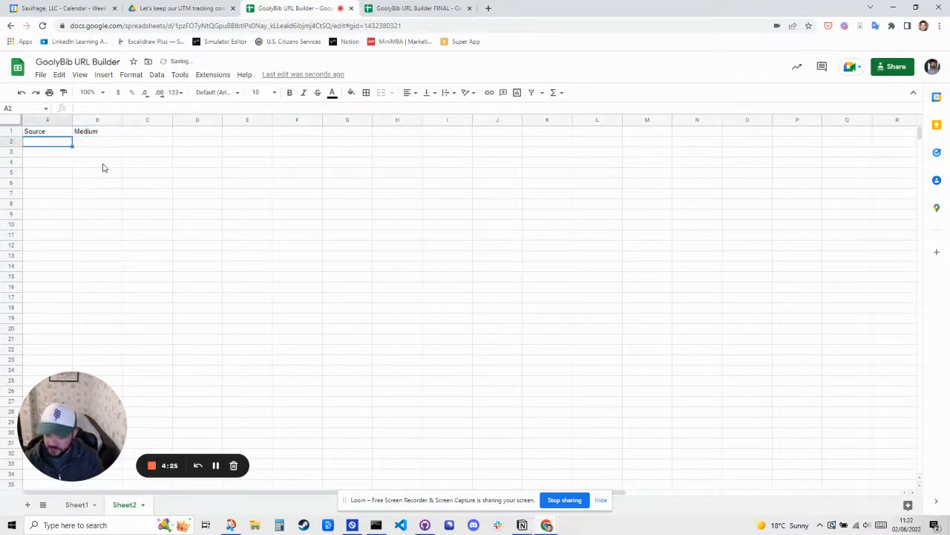
type("facebook")
key("Return")
type("google")
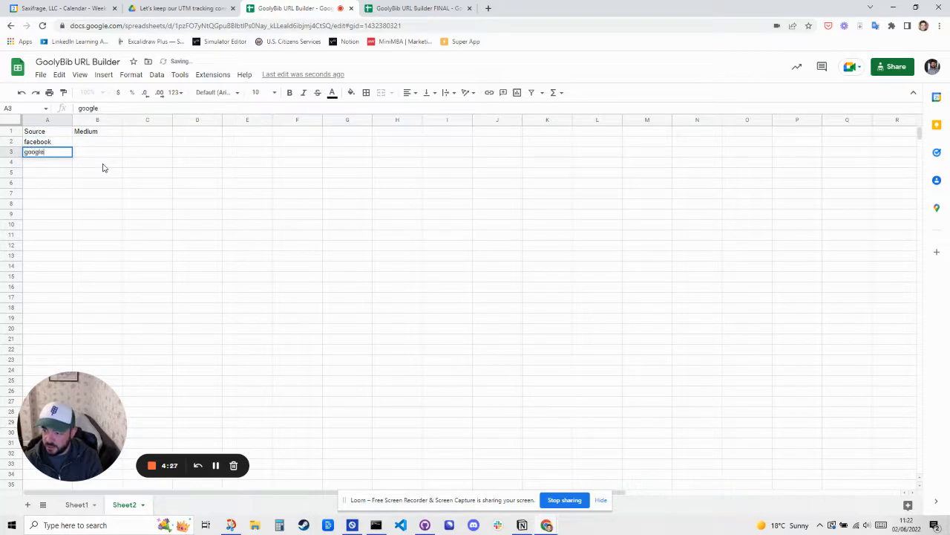
key("Tab")
key("Up")
type("cpc")
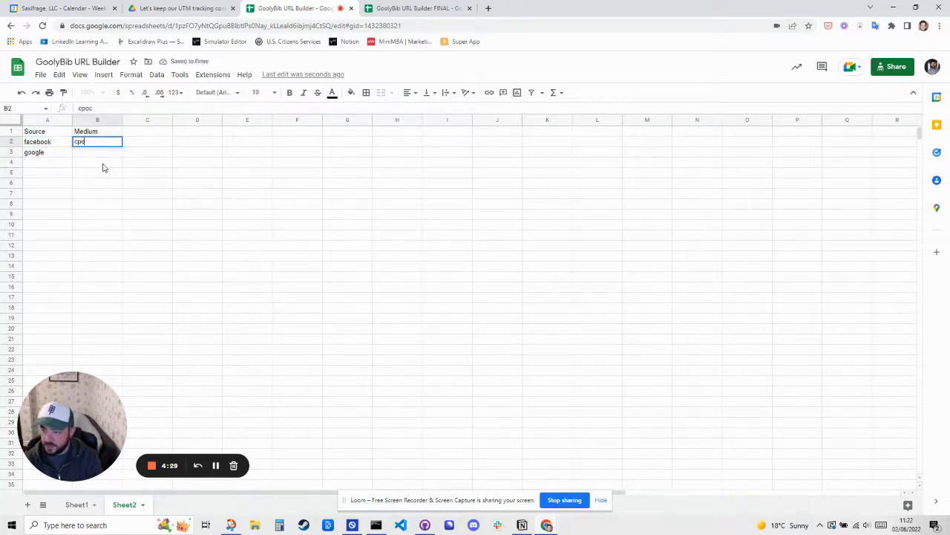
key("Return")
Add the headers aID in C1 and Audience in D1 of Sheet2.
key("Up")
key("Right")
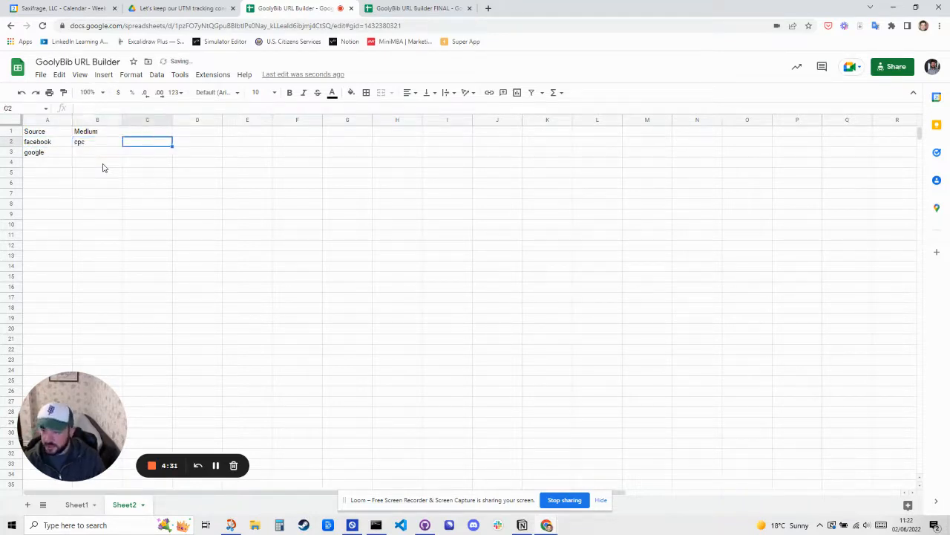
key("Up")
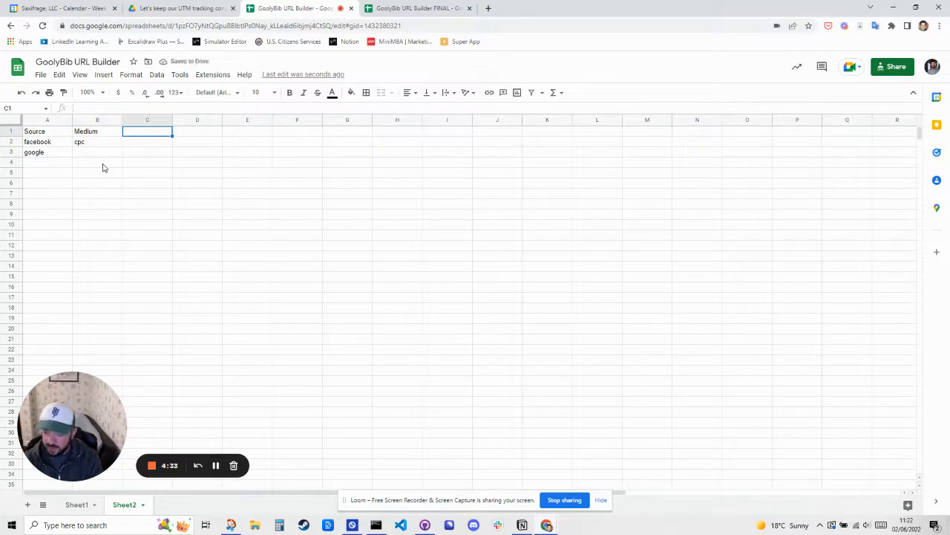
type("aID")
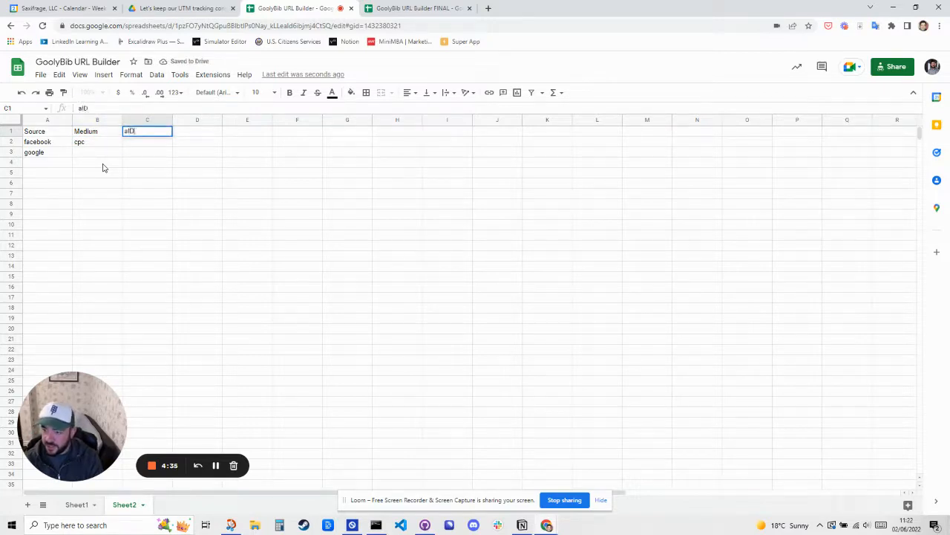
key("Tab")
type("Audienc")
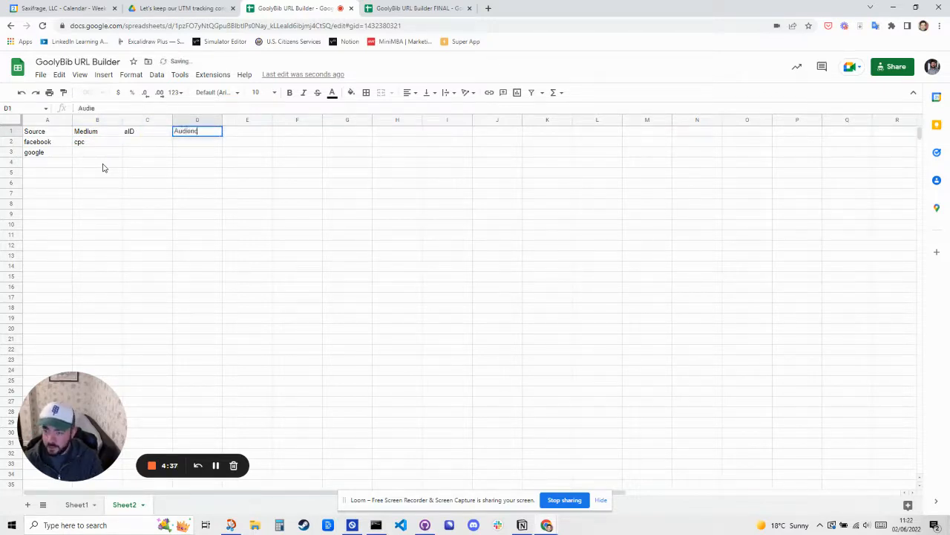
type("e")
key("Return")
Enter the audience IDs a1 and a2 in C2:C3 under aID.
key("Left")
type("a1")
key("Return")
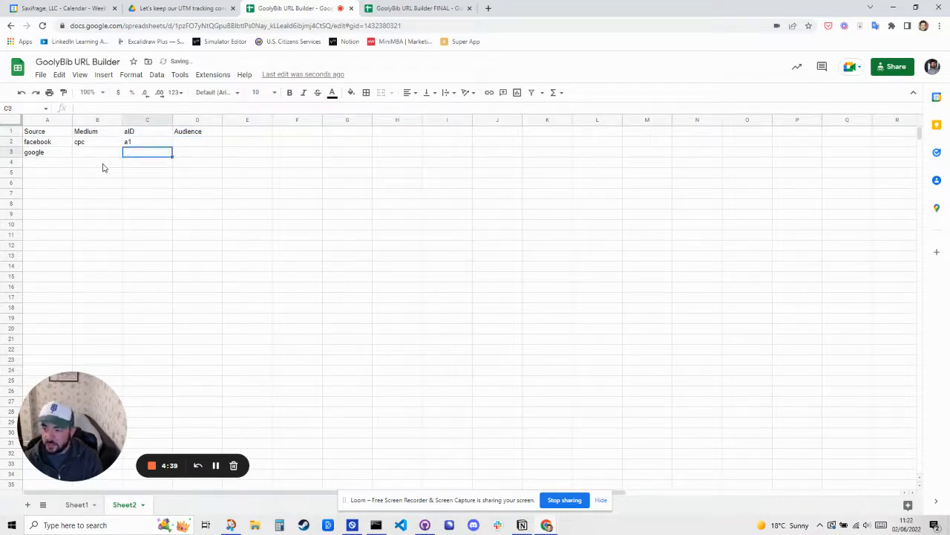
key("Up")
key("Right")
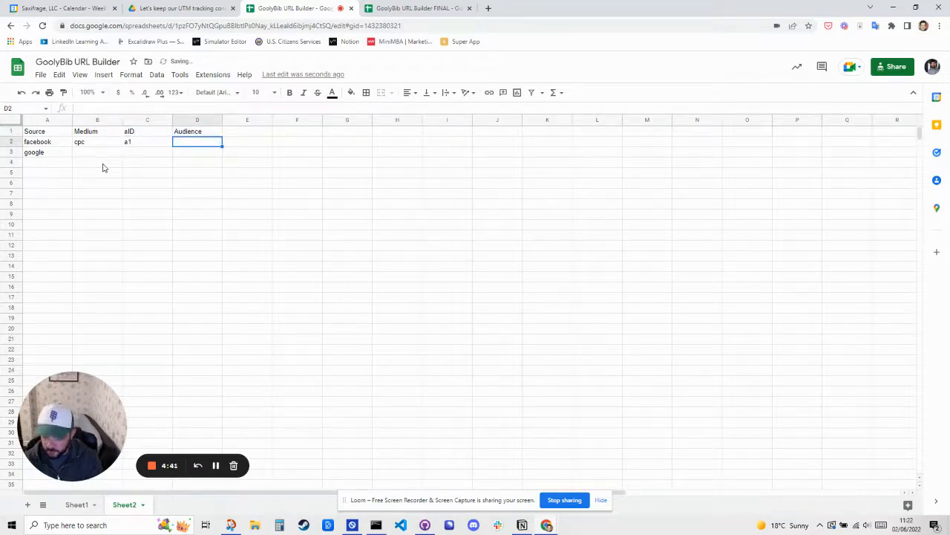
key("Left")
key("Down")
type("a")
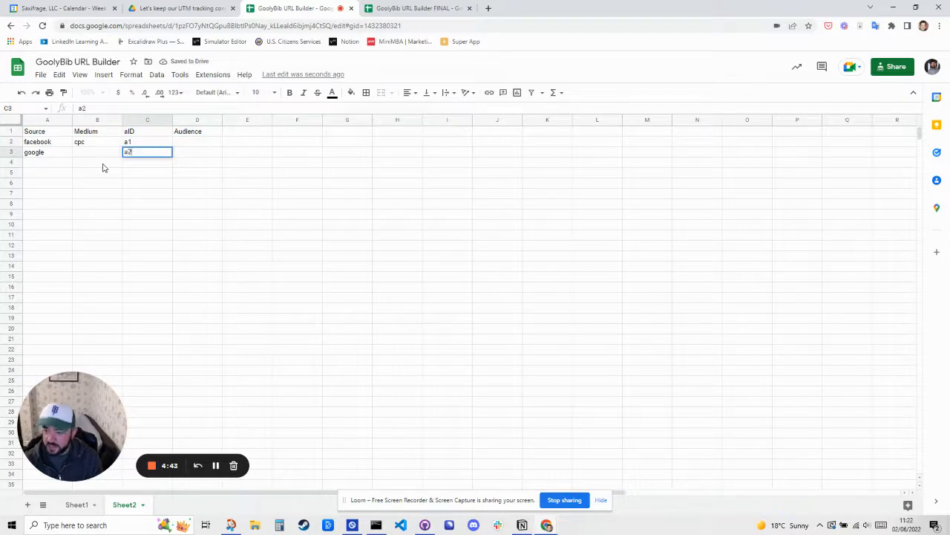
key("Return")
Enter retargeting in D2 and prospecting in D3 as the descriptions of the two audience IDs.
key("Up")
key("Up")
key("Right")
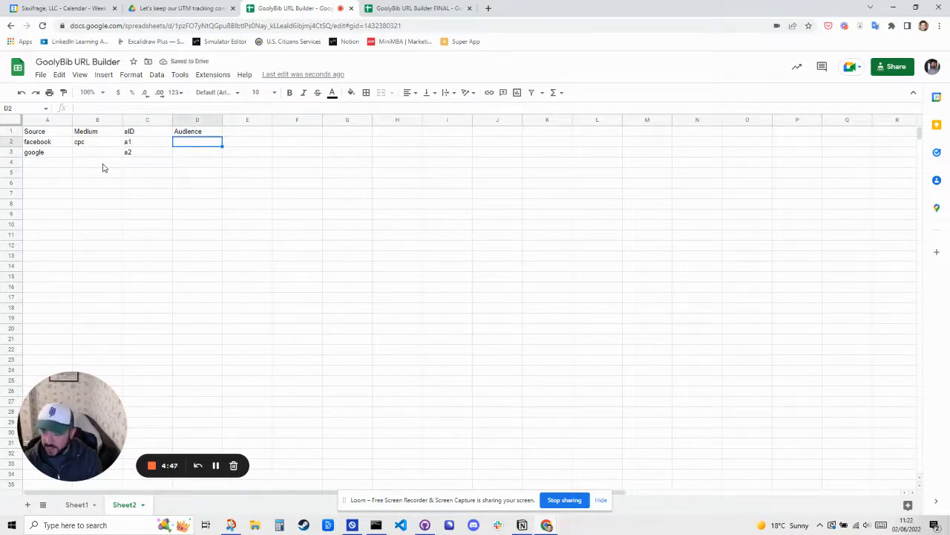
type("re")
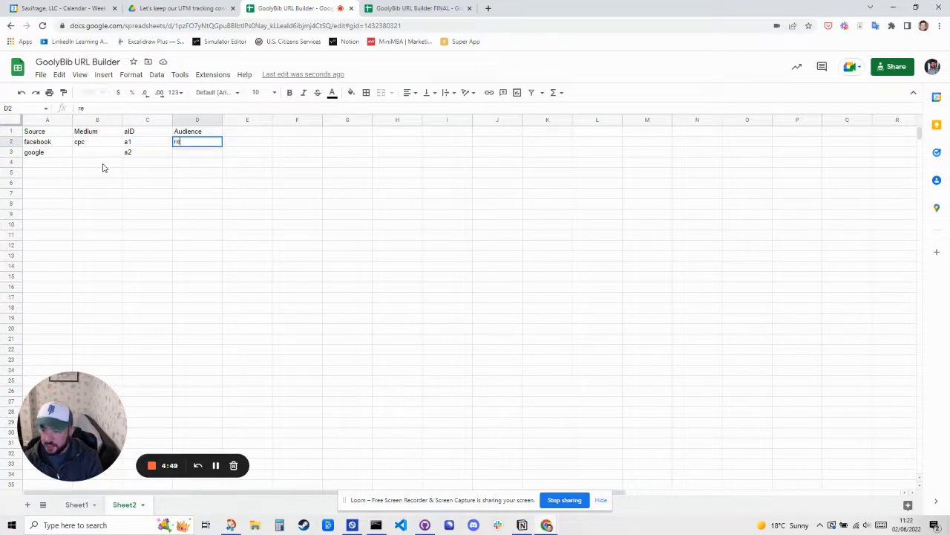
type("targeting")
key("Return")
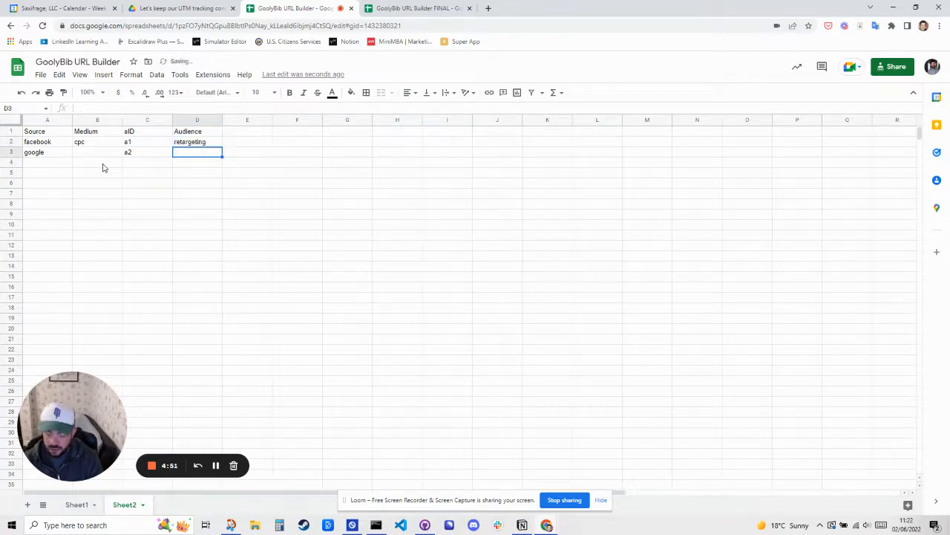
type("prospecting")
key("Return")
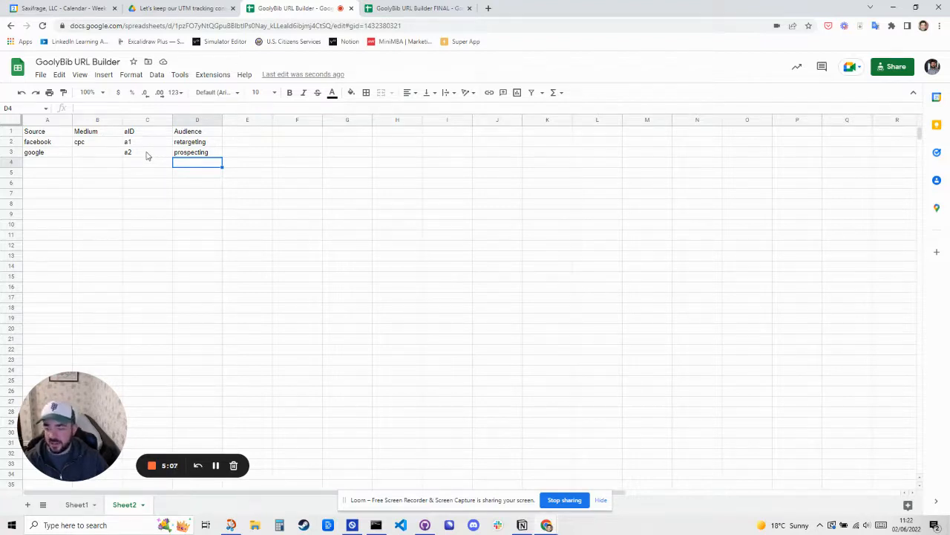
Add dropdown validation to the Source cells B2:B3 of Sheet1, using Sheet2!A2:A1000 as the list range.
left_click(74, 505)
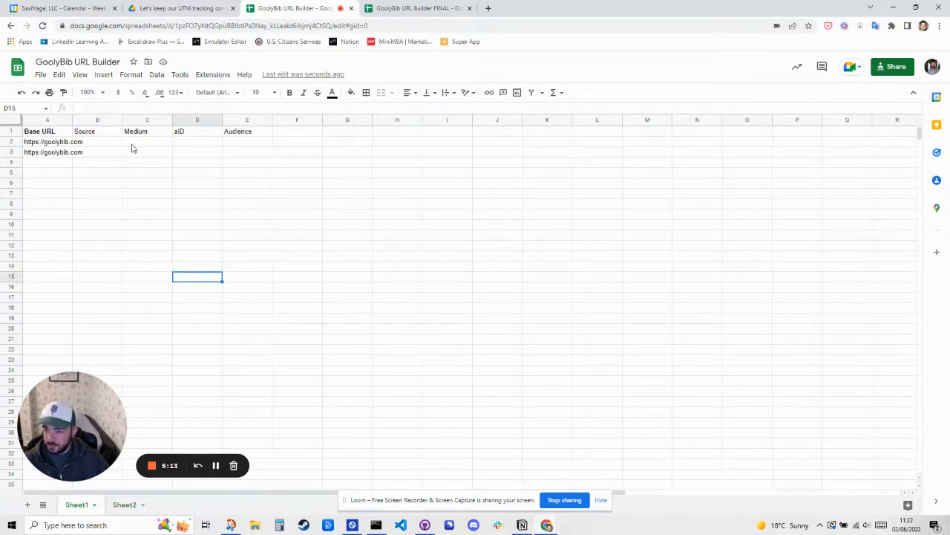
left_click(92, 144)
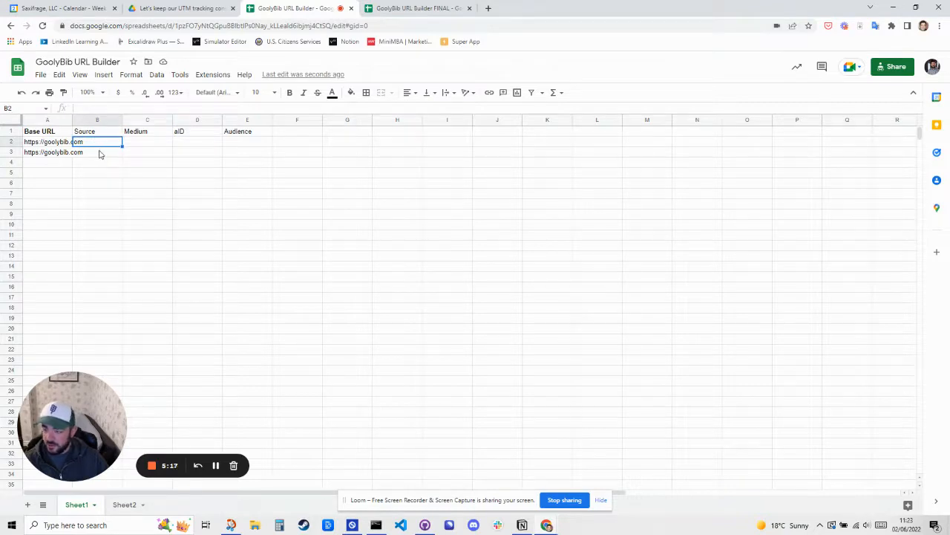
left_click(101, 156, "shift")
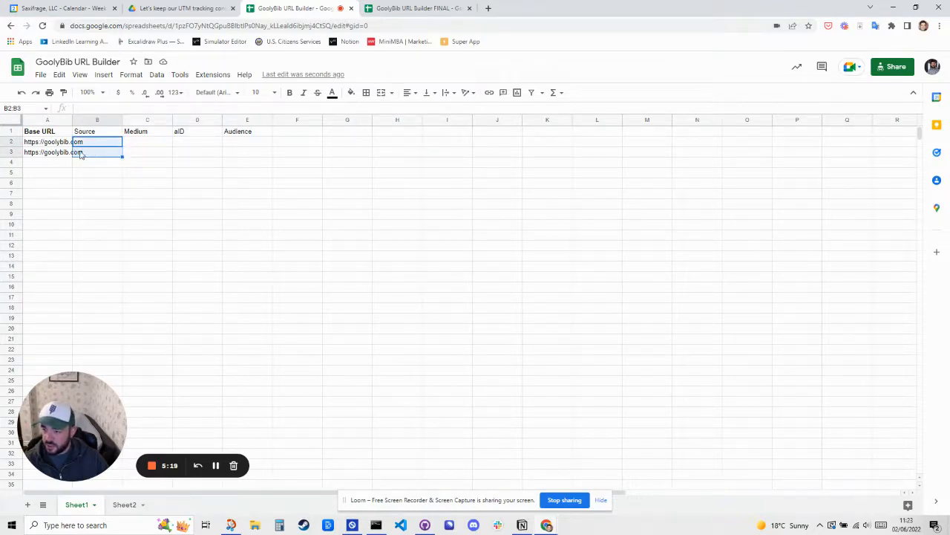
left_click(156, 76)
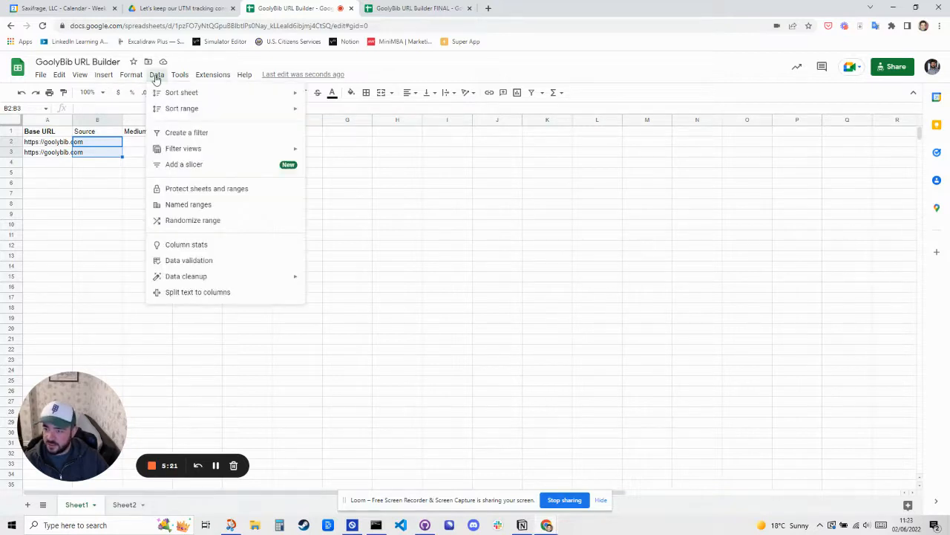
left_click(201, 261)
left_click(556, 253)
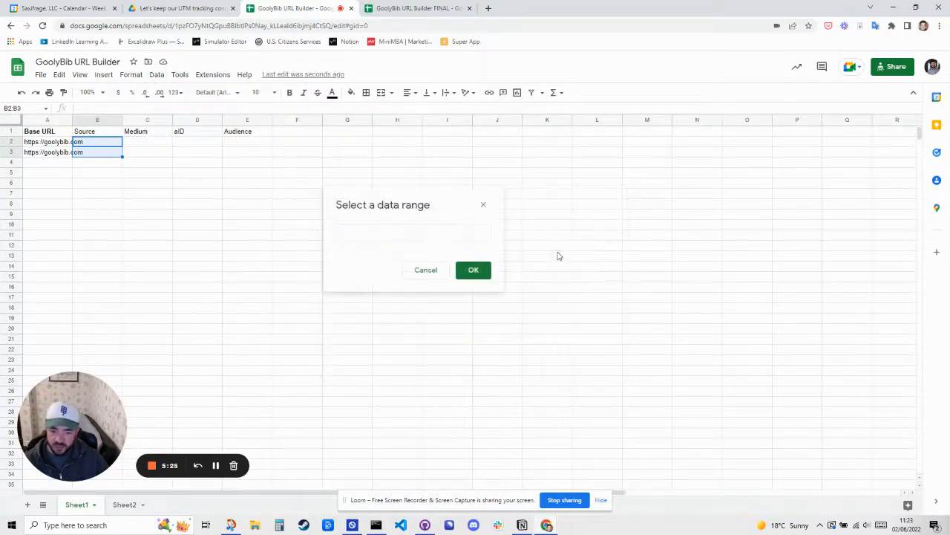
left_click(124, 504)
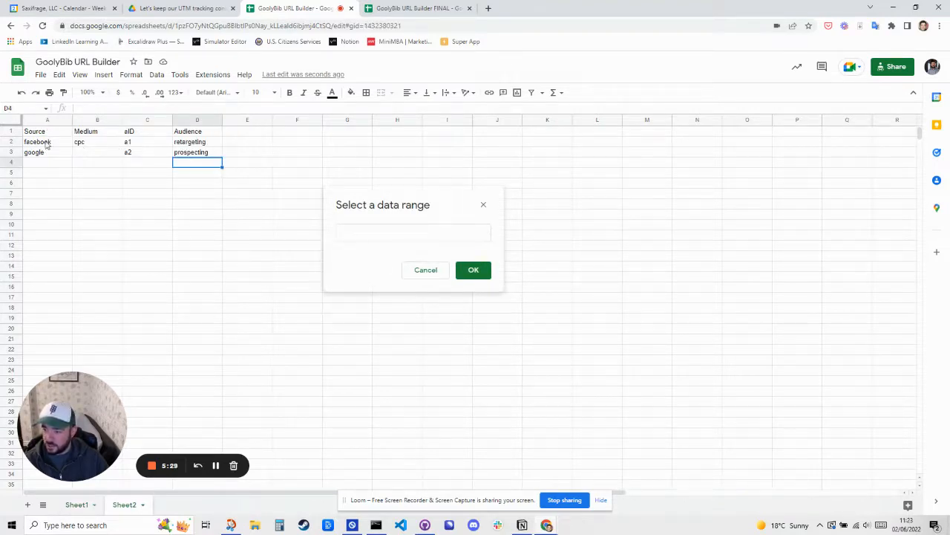
left_click_drag(46, 145, 47, 156)
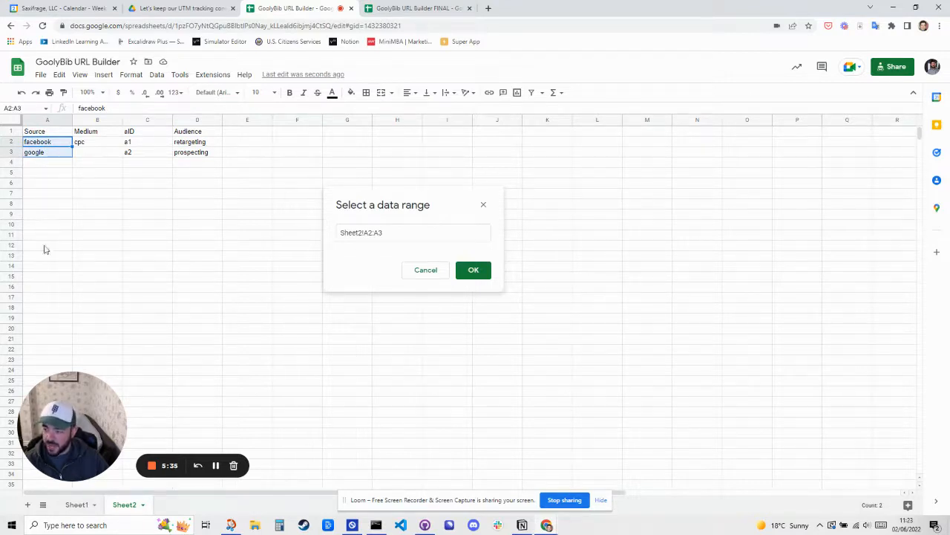
left_click(407, 240)
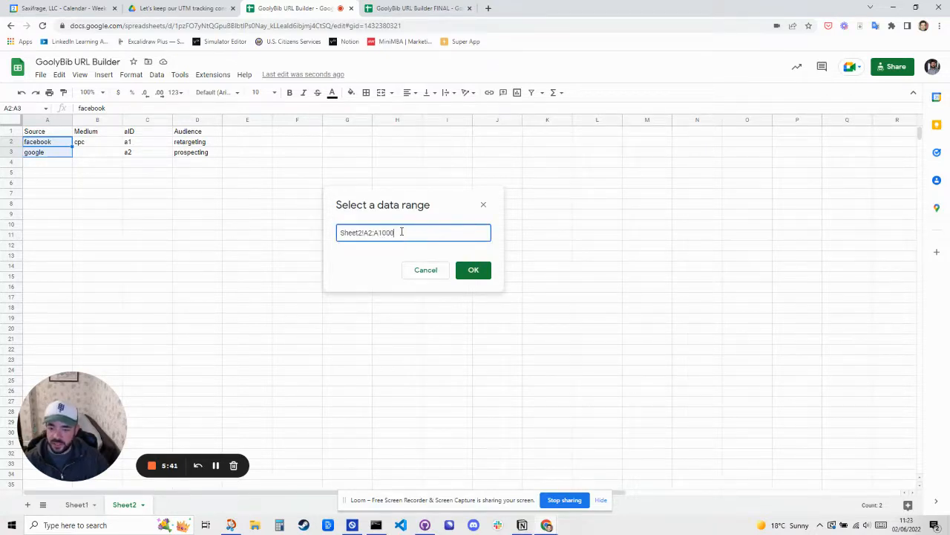
left_click(473, 270)
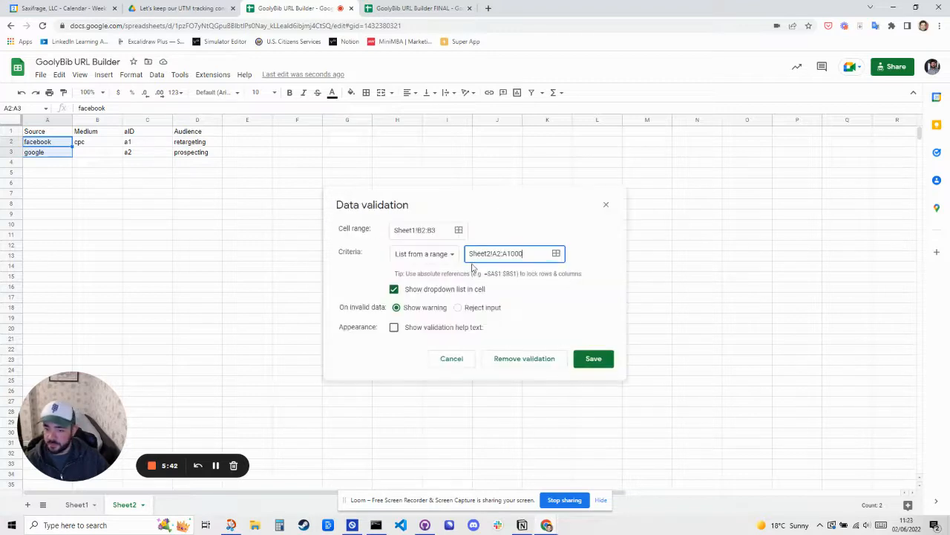
left_click(593, 359)
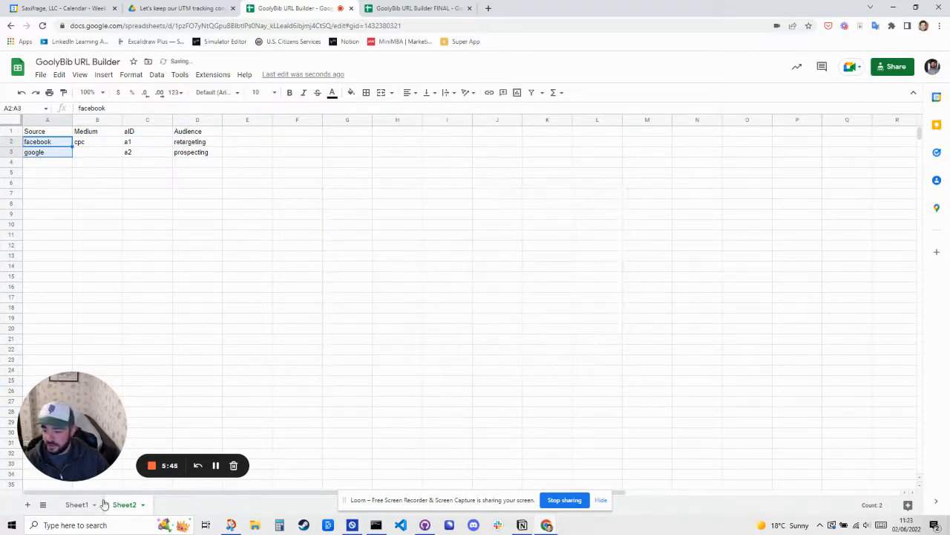
Choose facebook from the Source dropdown in B3 of Sheet1.
left_click(79, 506)
left_click(178, 164)
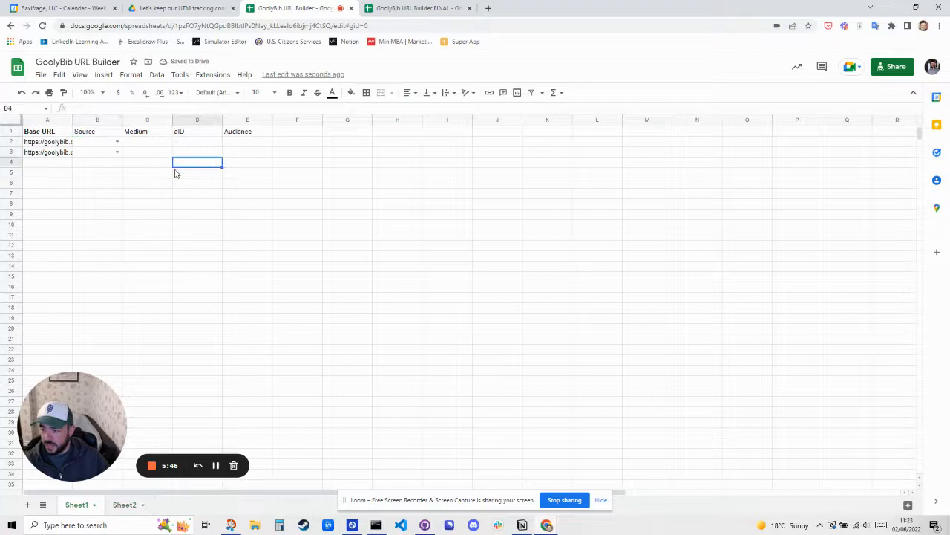
left_click(116, 152)
left_click(82, 163)
key("Tab")
key("Tab")
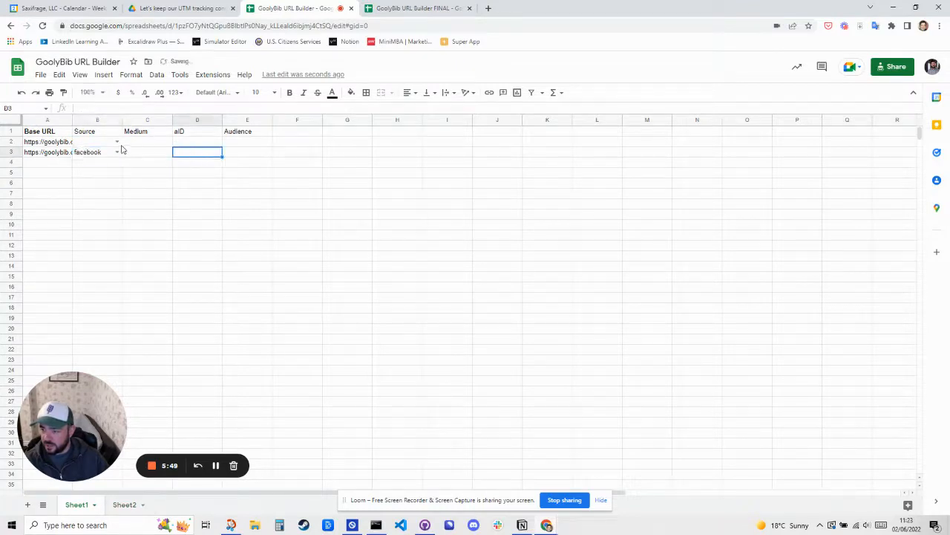
Test the Source validation by entering the unlisted value tiktok in B2.
left_click(111, 145)
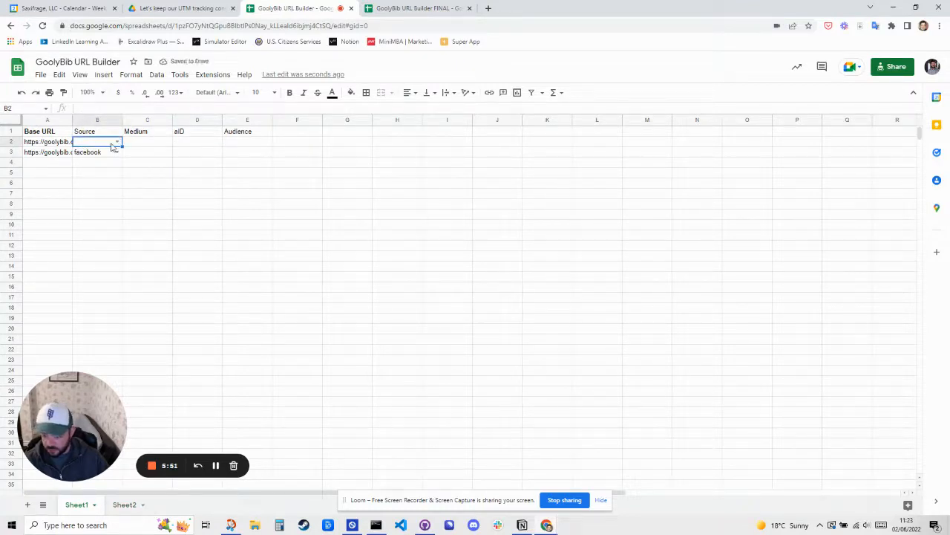
type("tiktok")
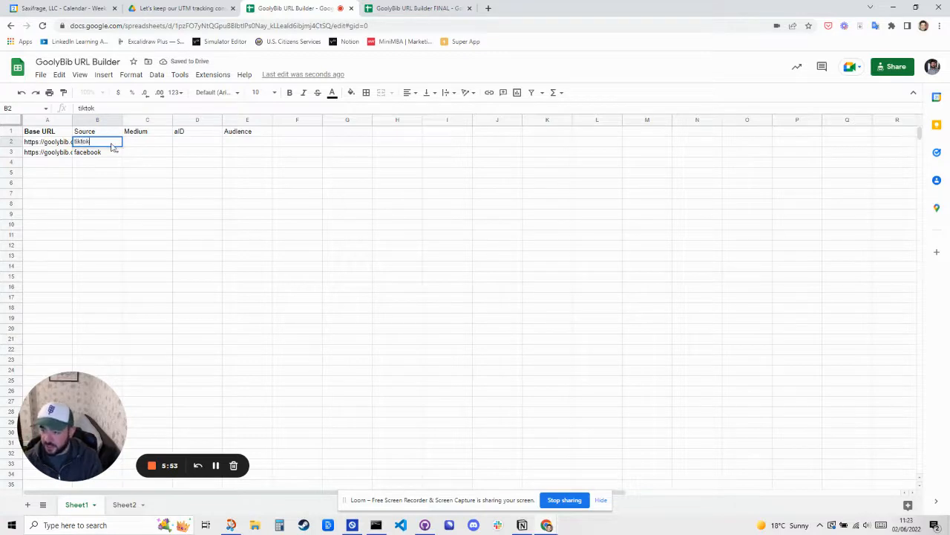
key("Return")
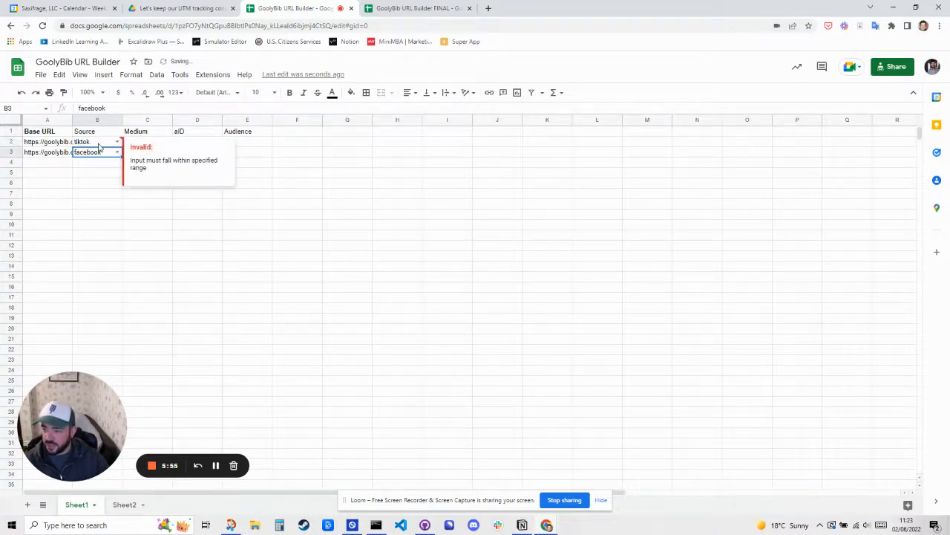
left_click(99, 144)
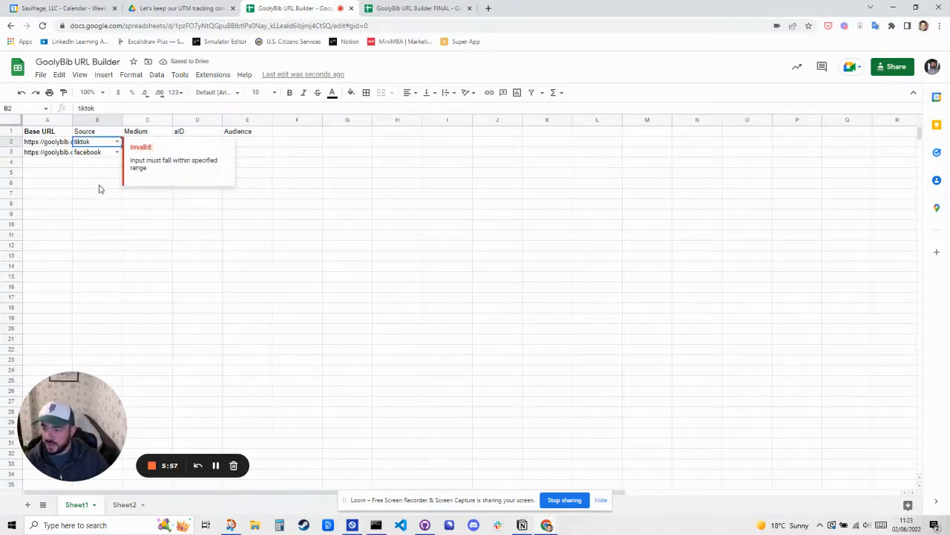
left_click(98, 185)
Test the Source validation with the misspelled value face book in B2.
left_click(99, 144)
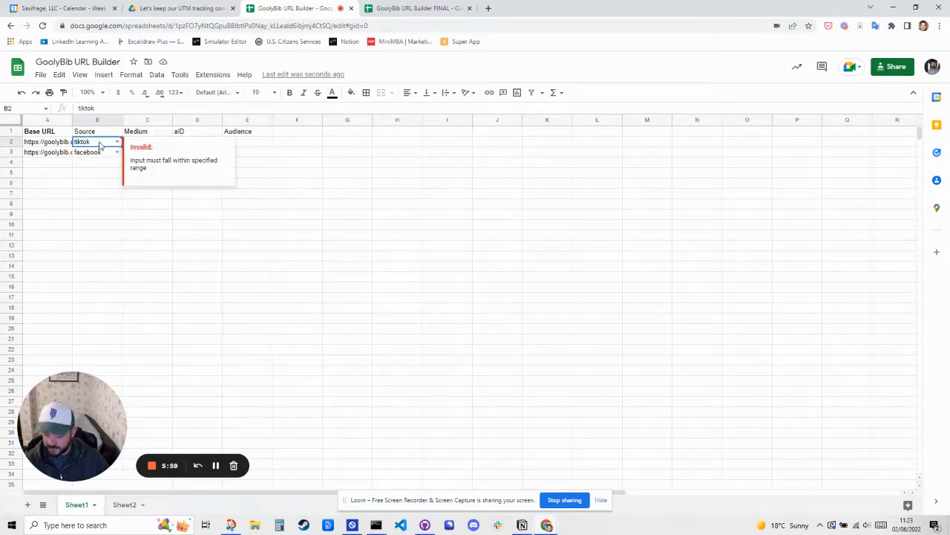
type("face book")
key("Return")
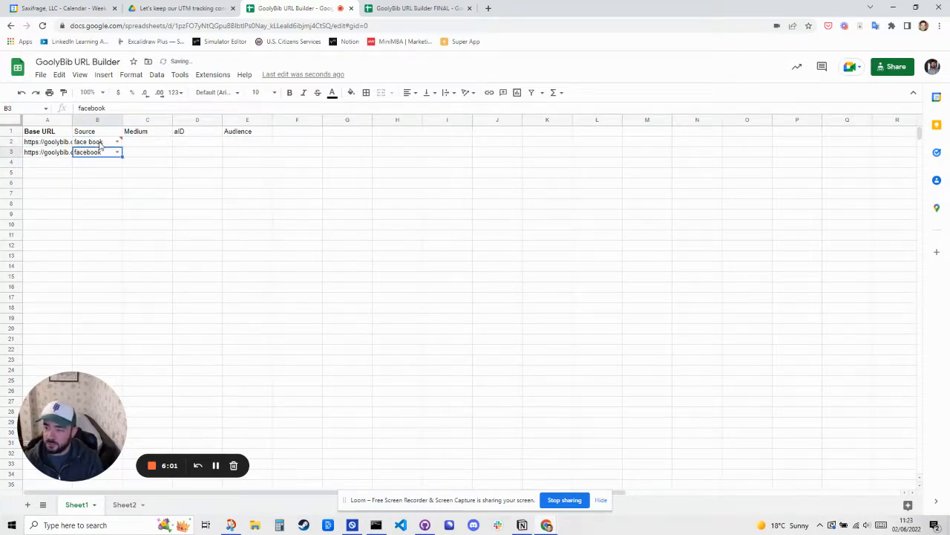
left_click(151, 184)
left_click(89, 153)
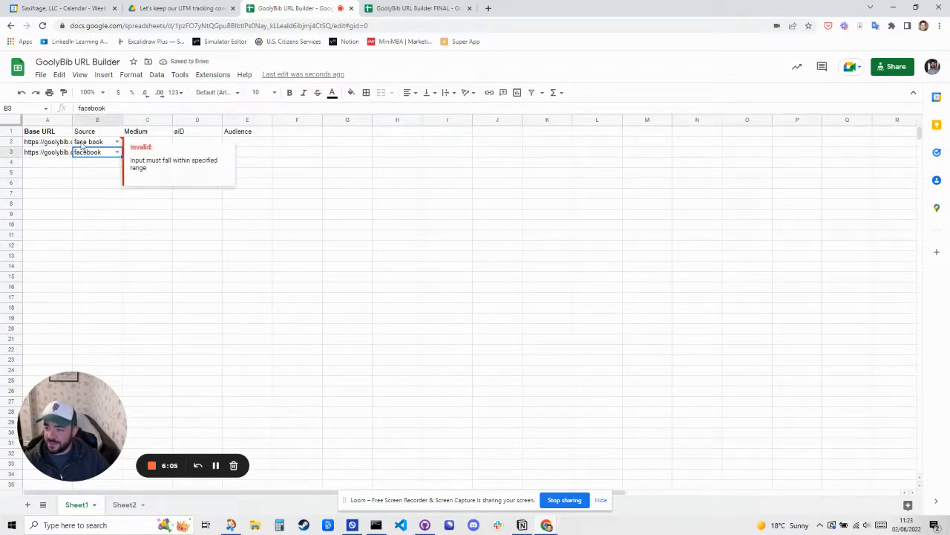
Replace the misspelled source in B2 with facebook.
left_click(83, 144)
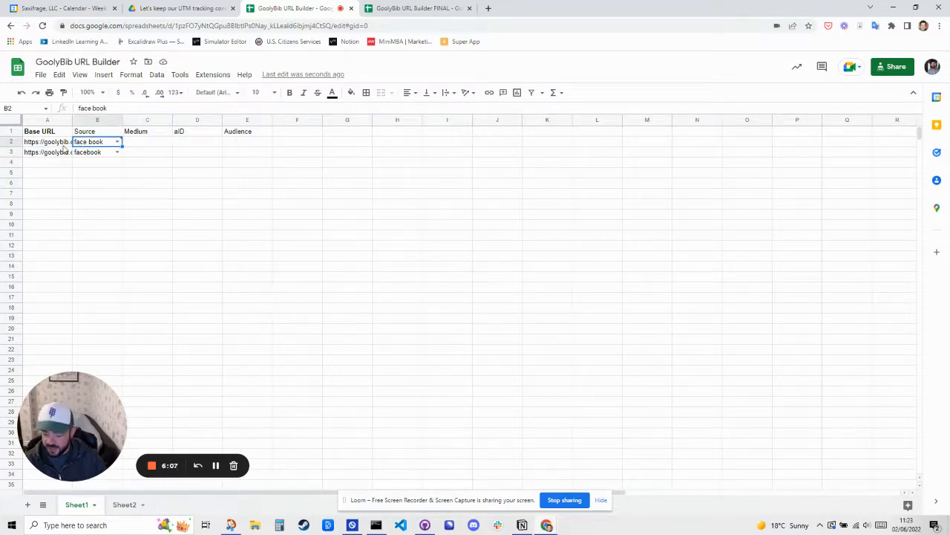
type("faceb")
key("Return")
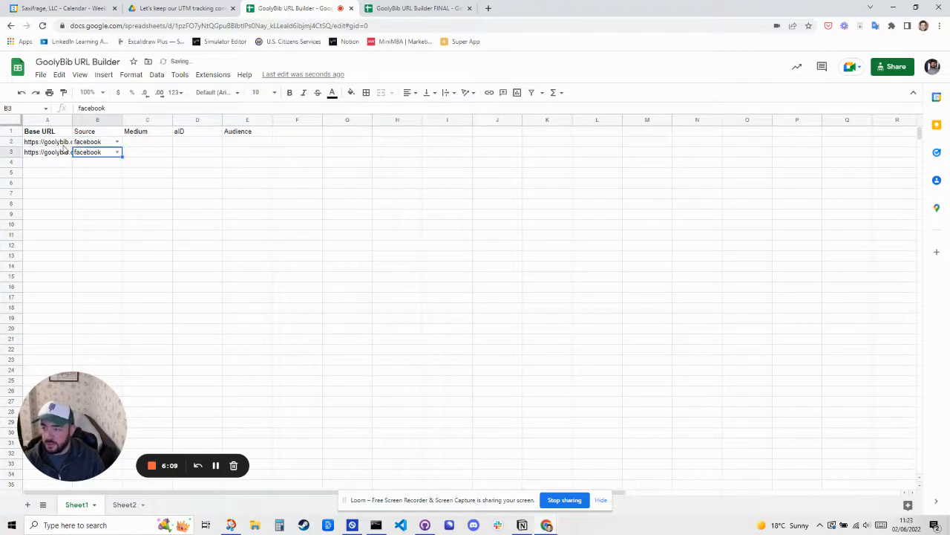
left_click(150, 145)
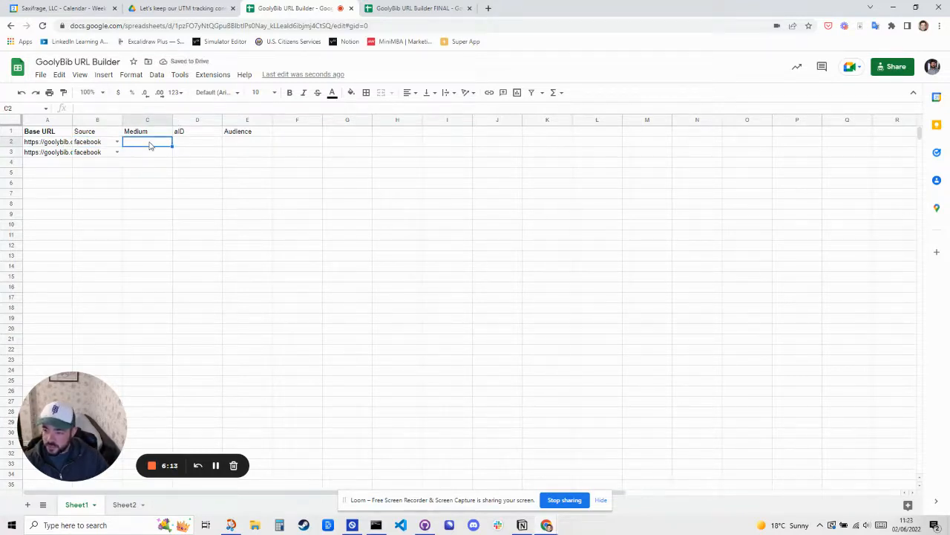
type("=")
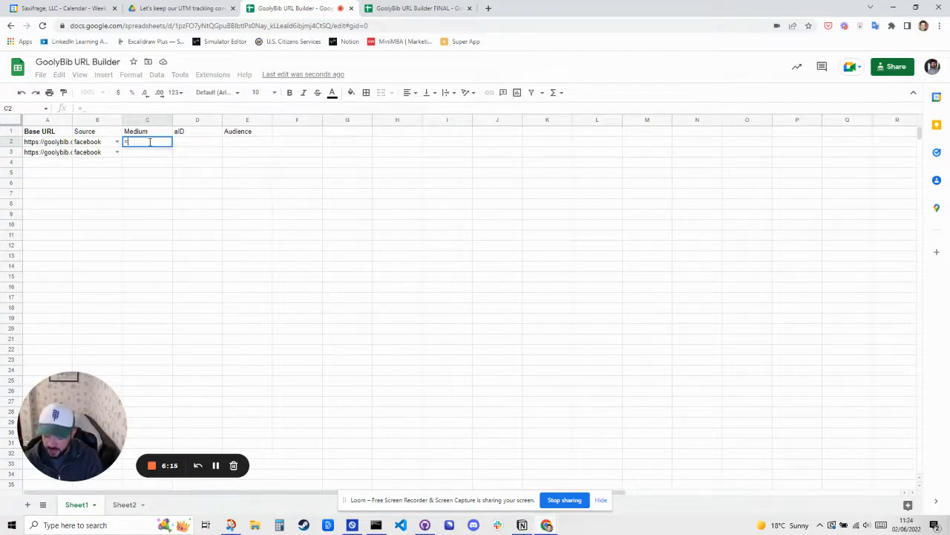
key("BackSpace")
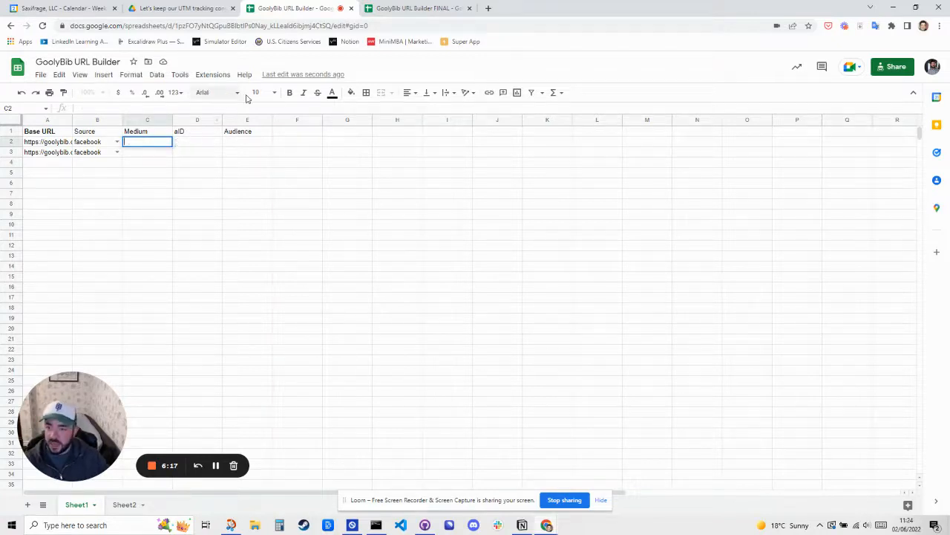
left_click(231, 182)
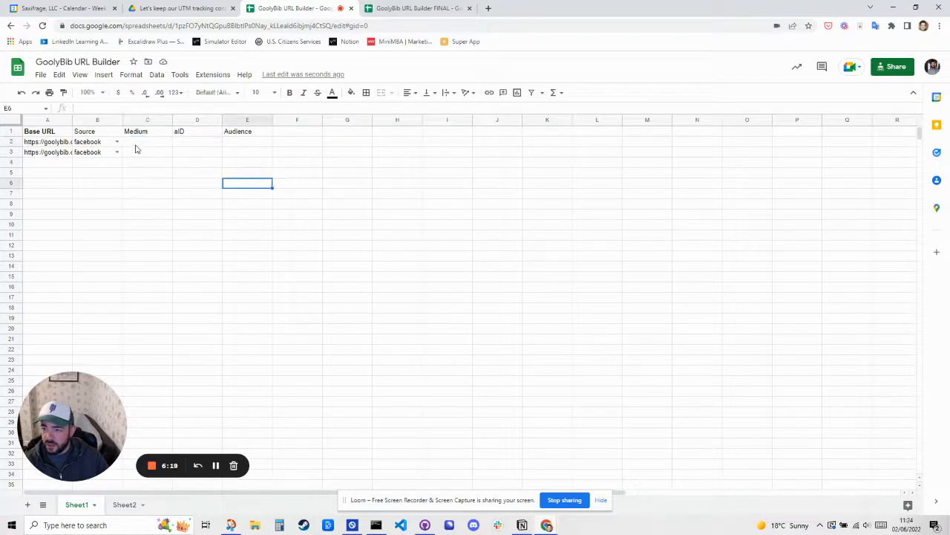
Add dropdown validation to the Medium cell C2 of Sheet1, listing Sheet2's Medium column from B2 down to row 1000.
left_click(136, 147)
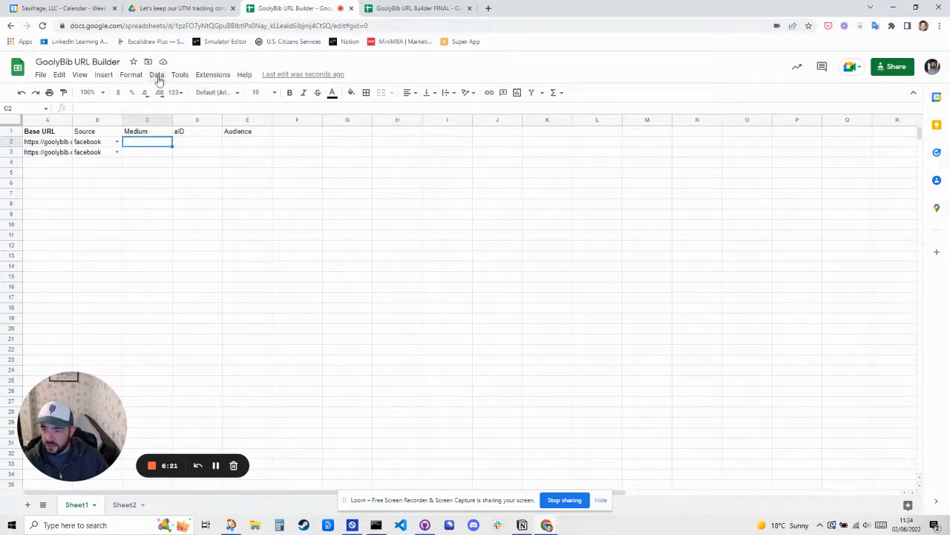
left_click(156, 75)
left_click(194, 261)
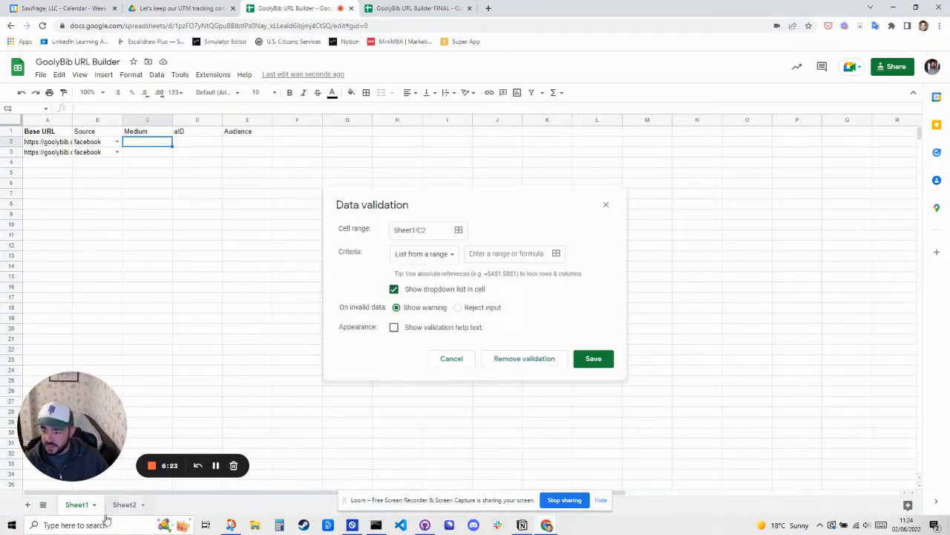
left_click(557, 254)
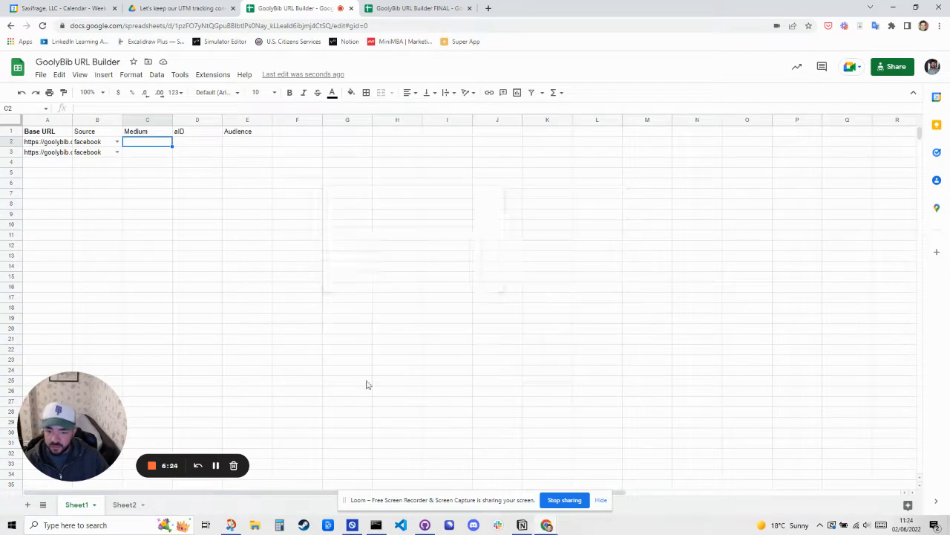
left_click(122, 504)
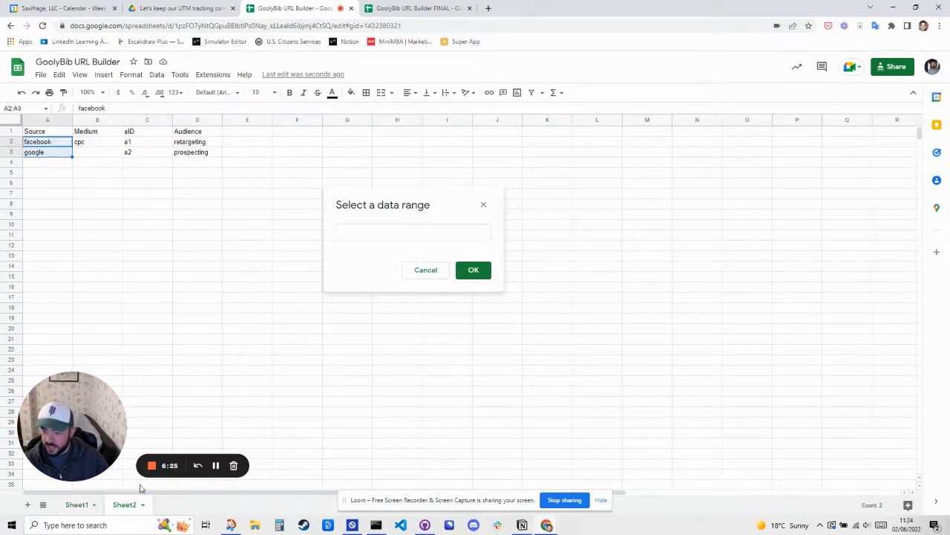
left_click(102, 144)
left_click(398, 235)
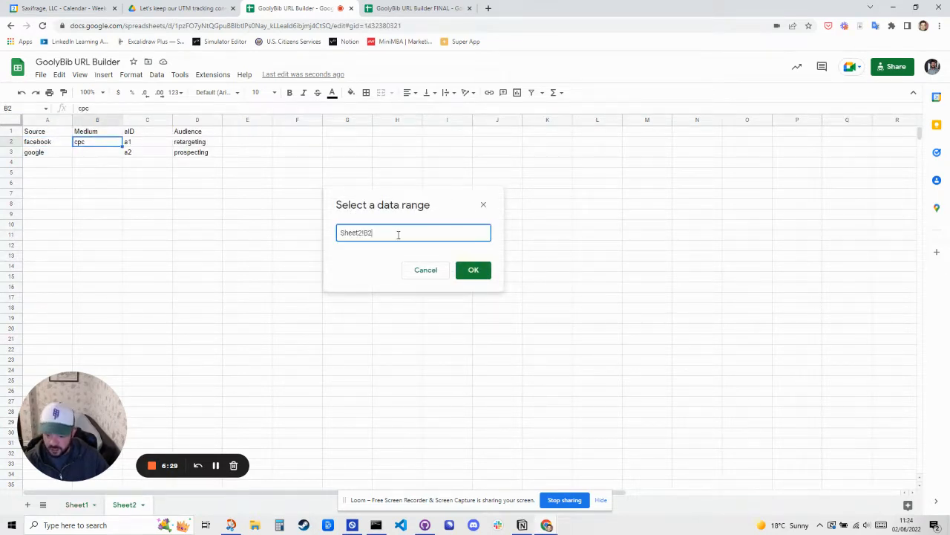
type("1000")
key("Return")
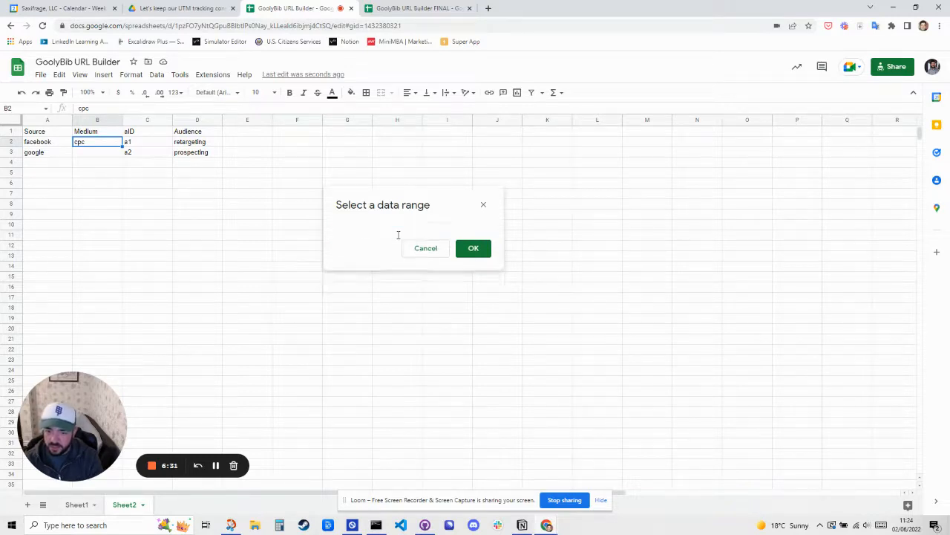
left_click(593, 359)
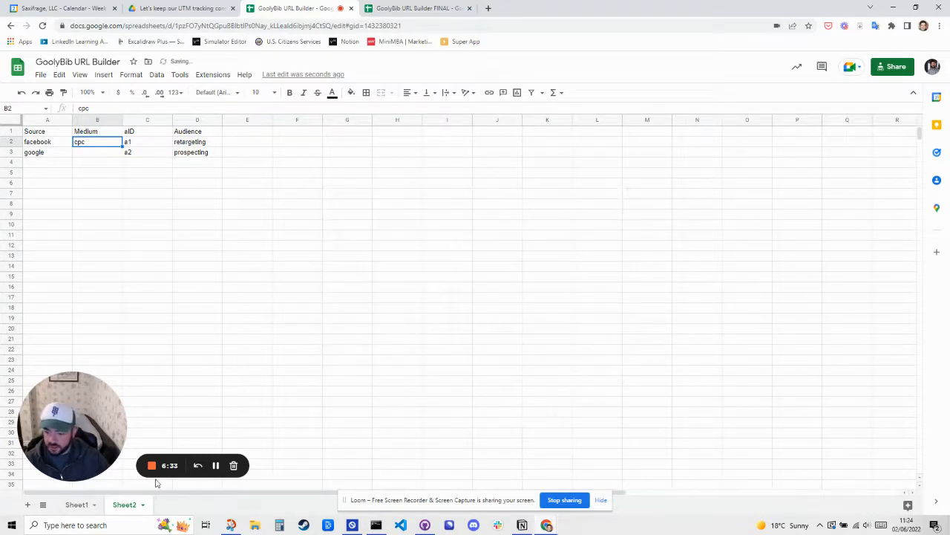
Copy the Medium dropdown from C2 of Sheet1 into C3.
left_click(76, 504)
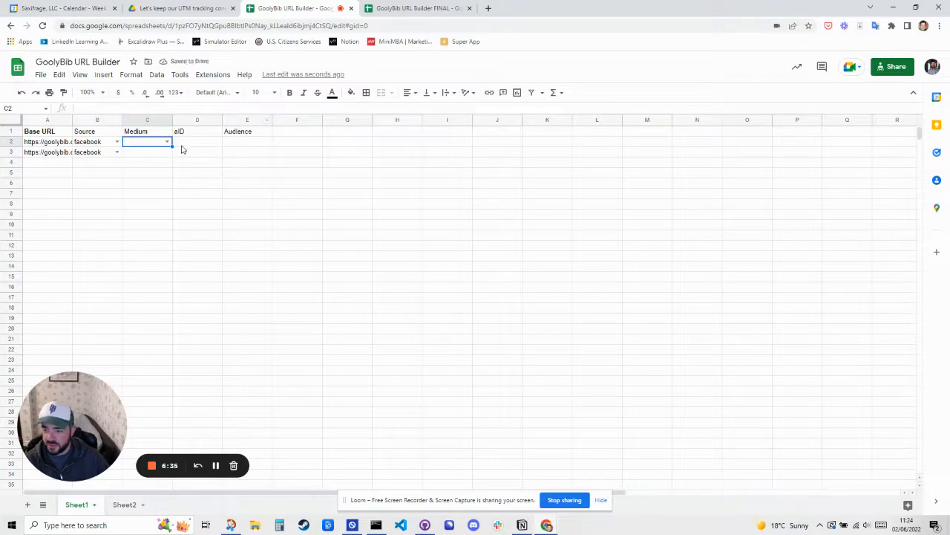
key("ctrl+c")
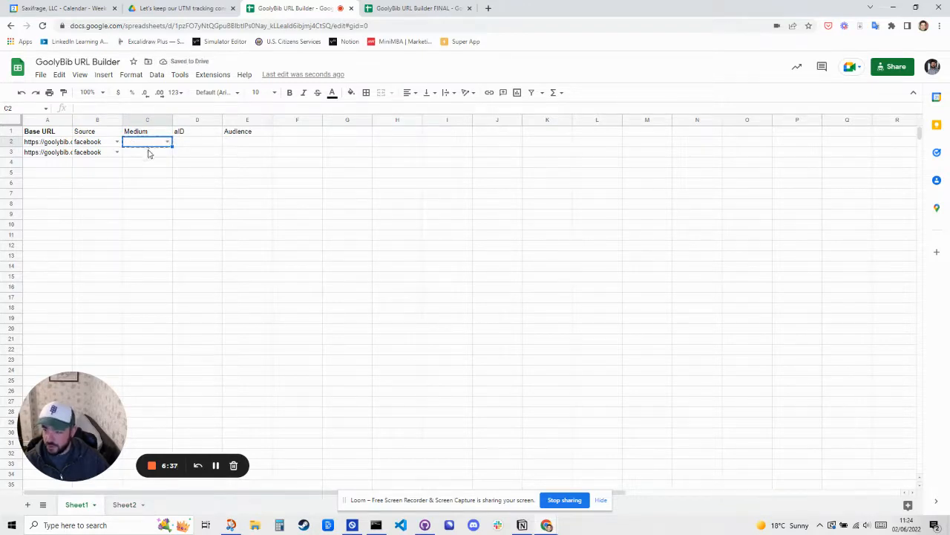
left_click(149, 152)
key("ctrl+v")
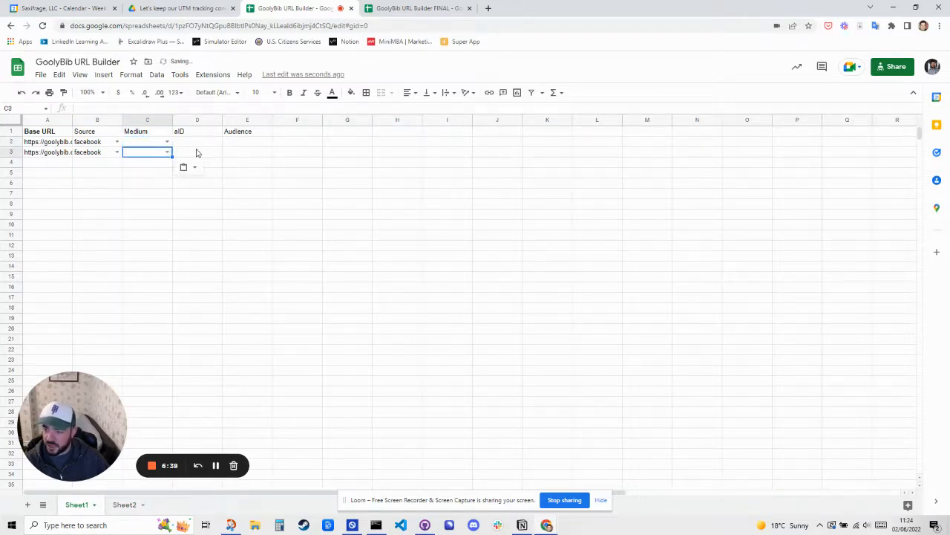
Clear the Audience header from E1 of Sheet1.
left_click(198, 144)
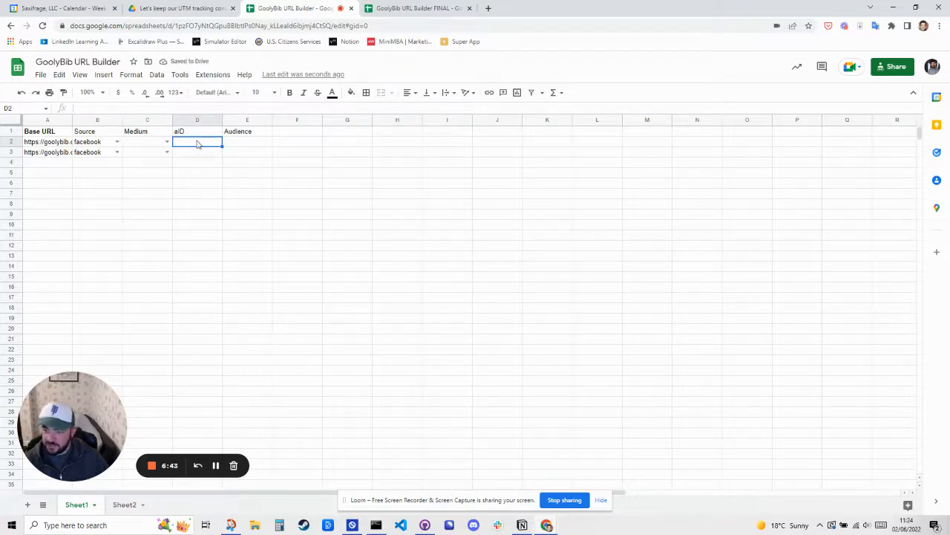
left_click(255, 134)
key("Delete")
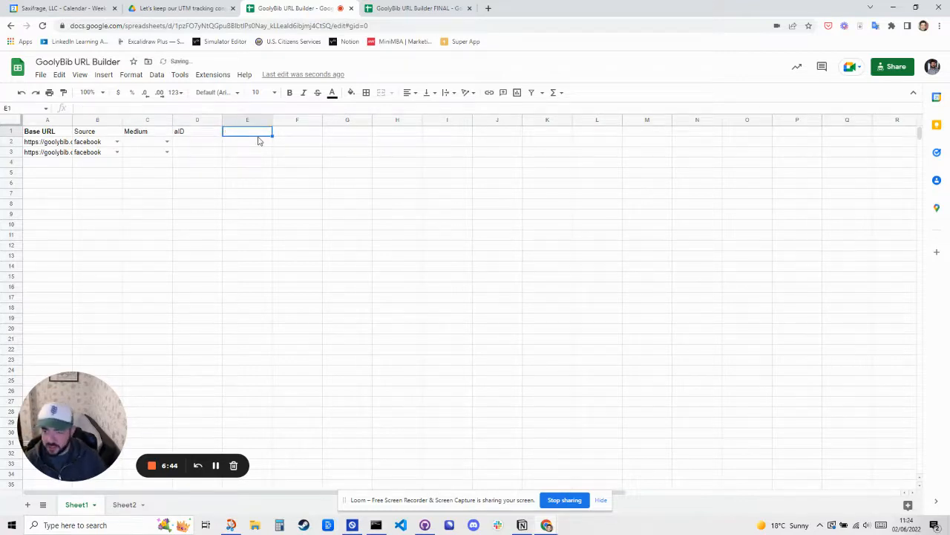
Add dropdown validation to the aID cell D2 of Sheet1, using the range Sheet2!C2:C1000.
left_click(209, 143)
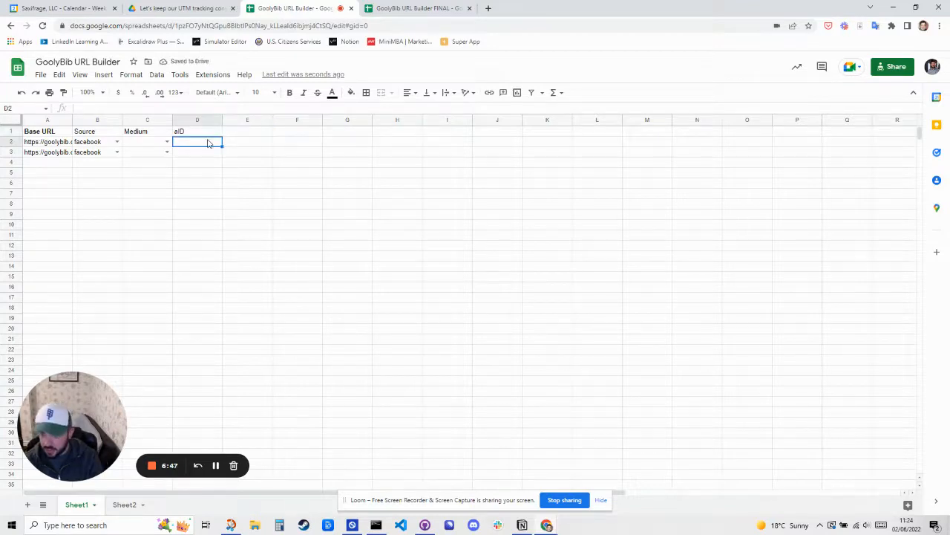
left_click(157, 75)
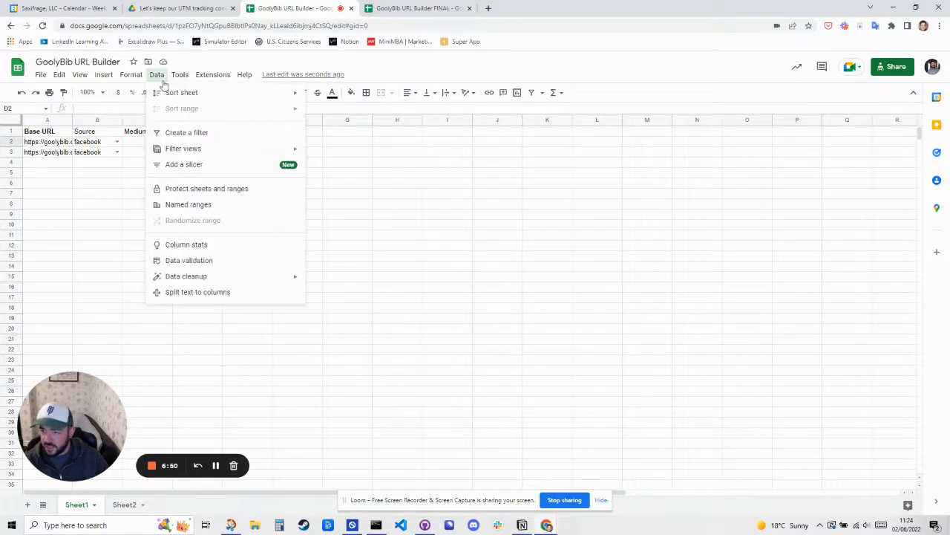
left_click(207, 260)
left_click(556, 253)
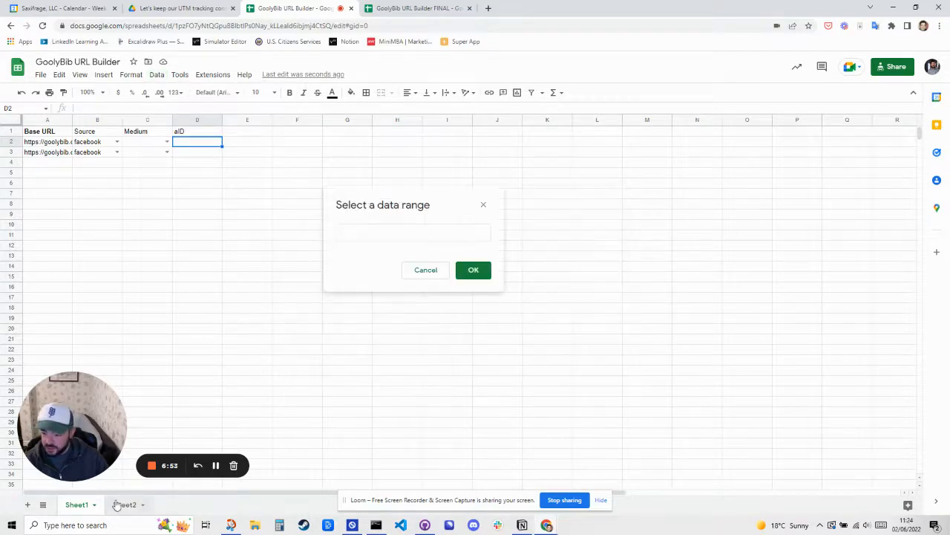
left_click(124, 504)
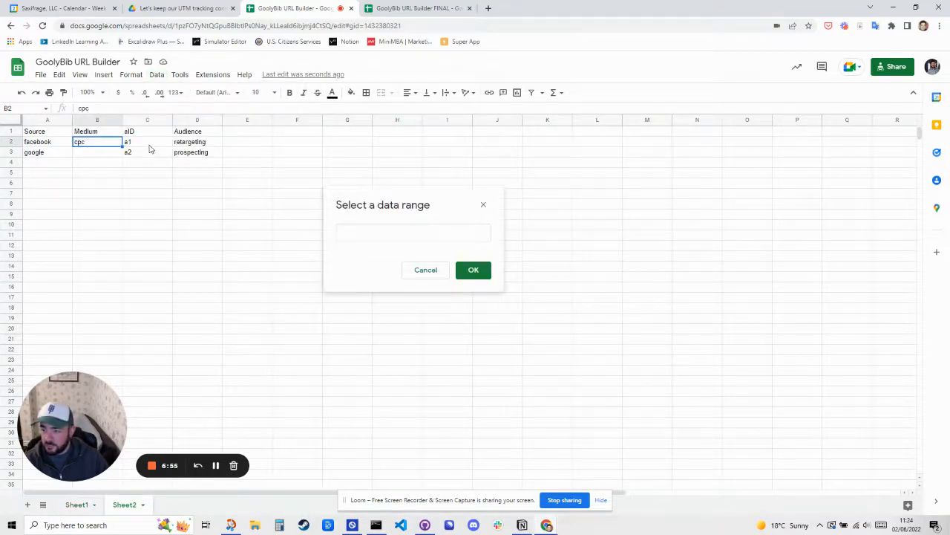
left_click_drag(149, 147, 149, 159)
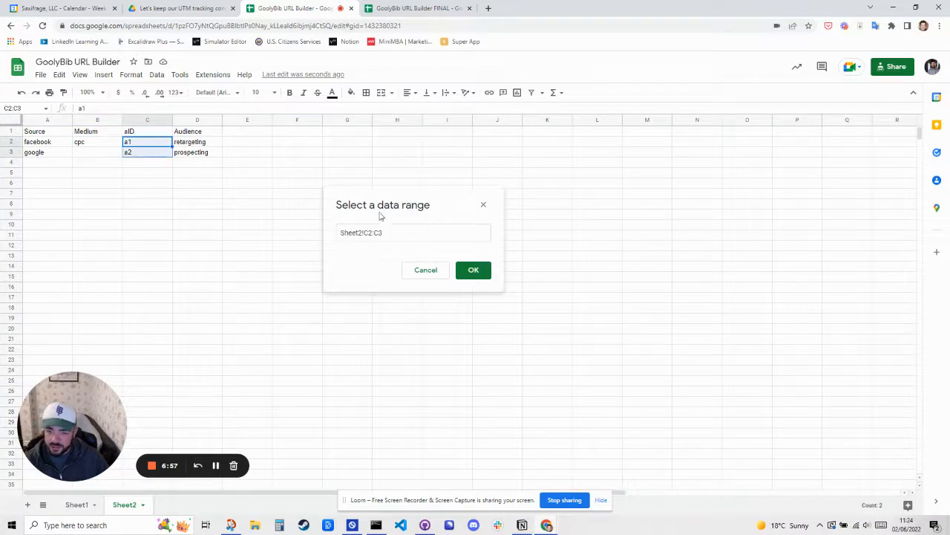
left_click(386, 233)
key("BackSpace")
type("1000")
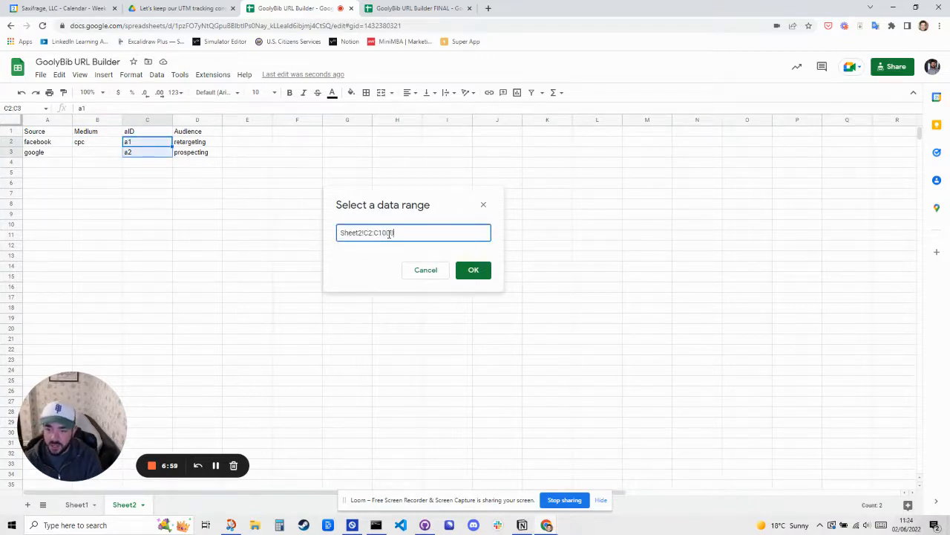
key("Return")
left_click(594, 358)
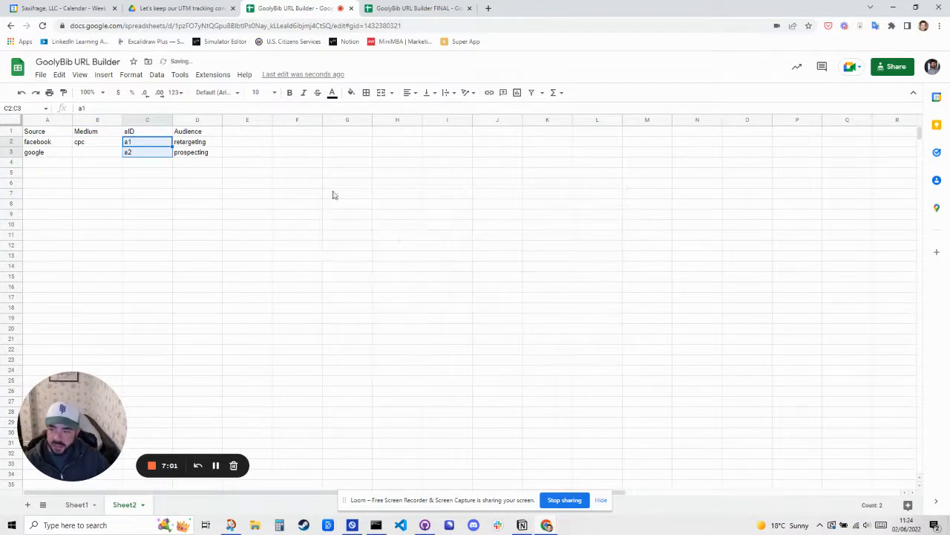
left_click_drag(209, 144, 206, 155)
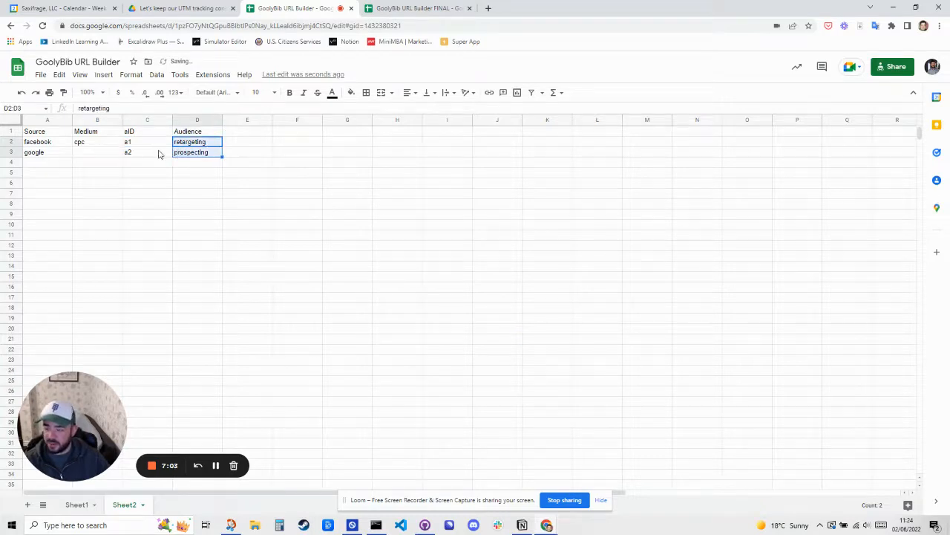